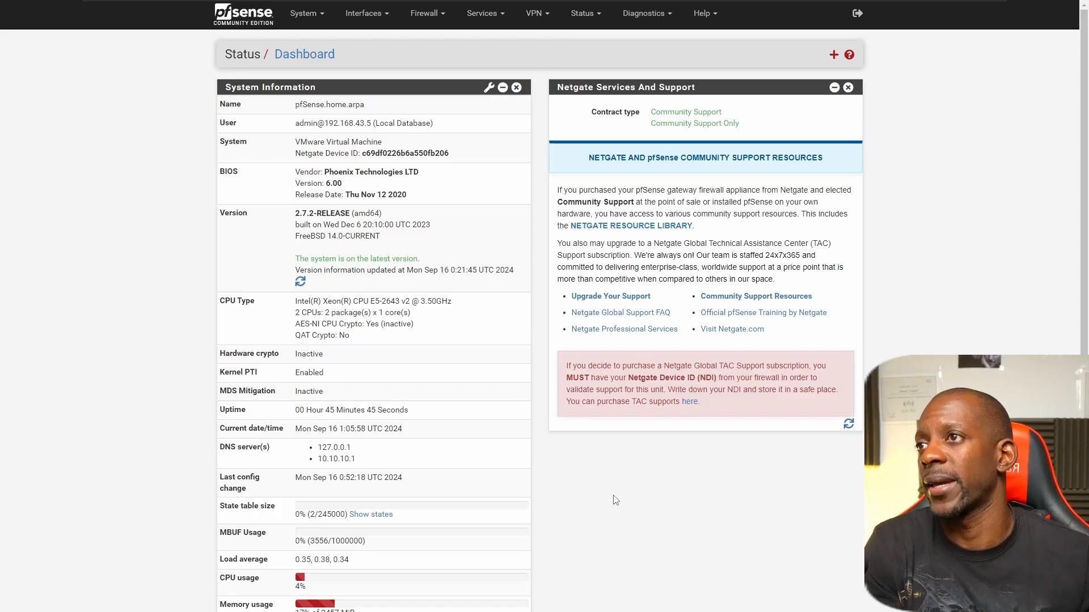
# Step: Search the available packages for pfblocker and install the pfBlockerNG-devel package
pyautogui.click(297, 20)
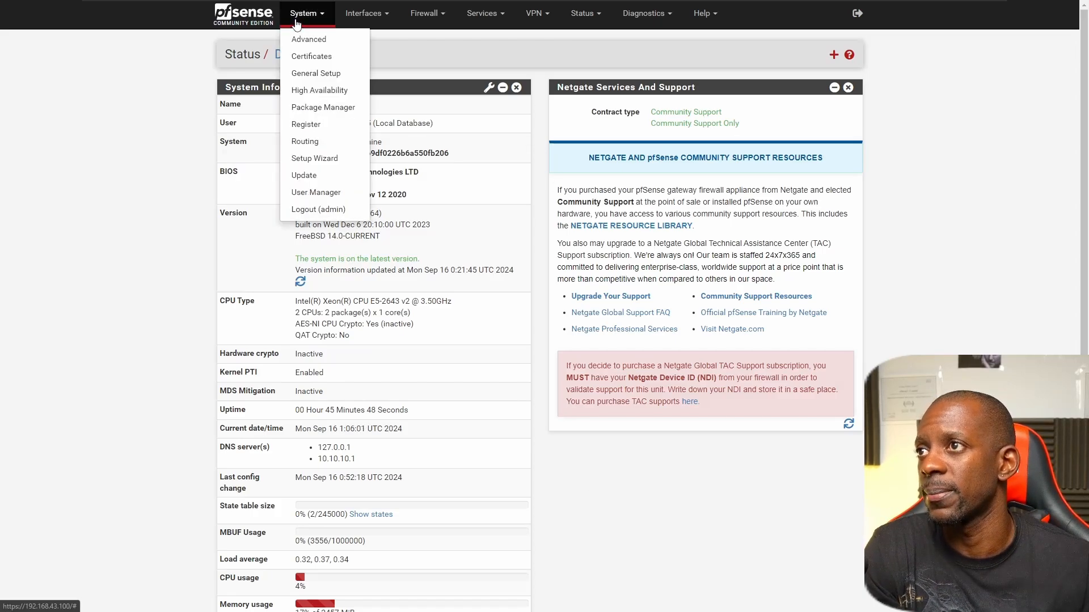
pyautogui.click(316, 110)
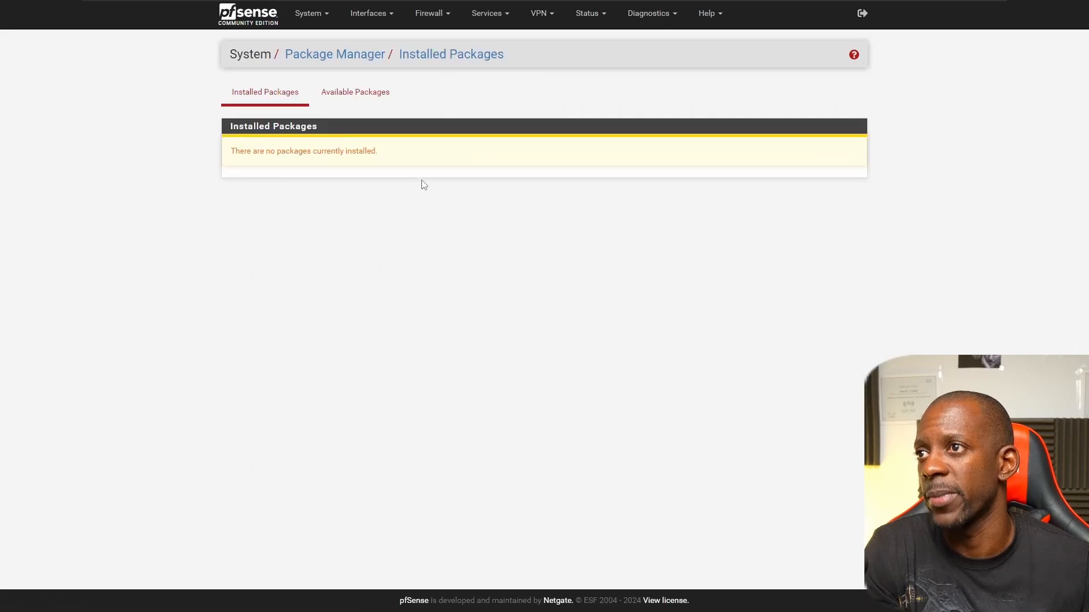
pyautogui.click(355, 104)
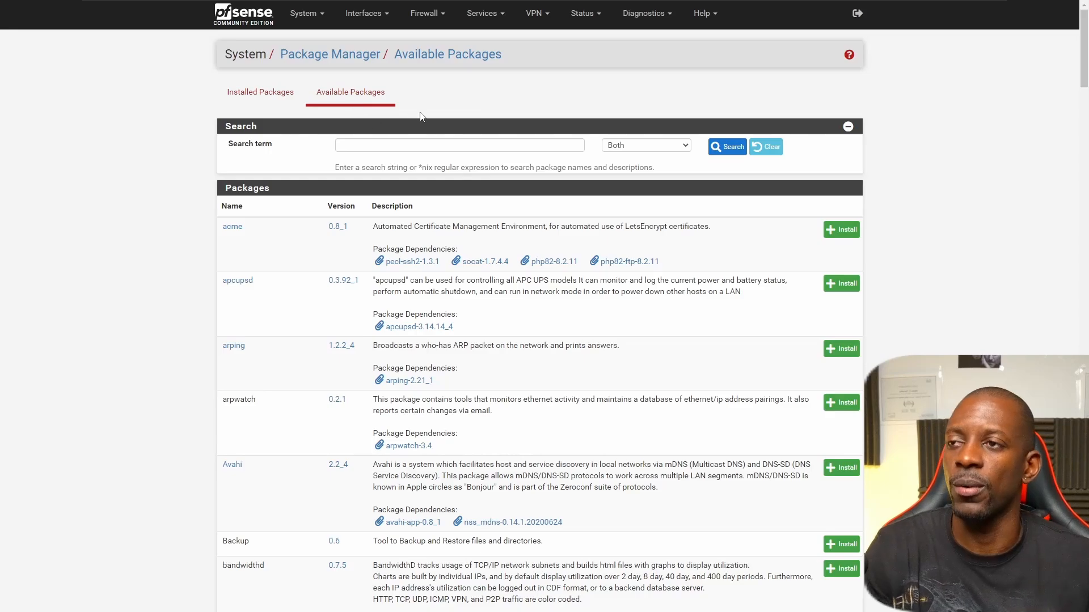
pyautogui.click(426, 146)
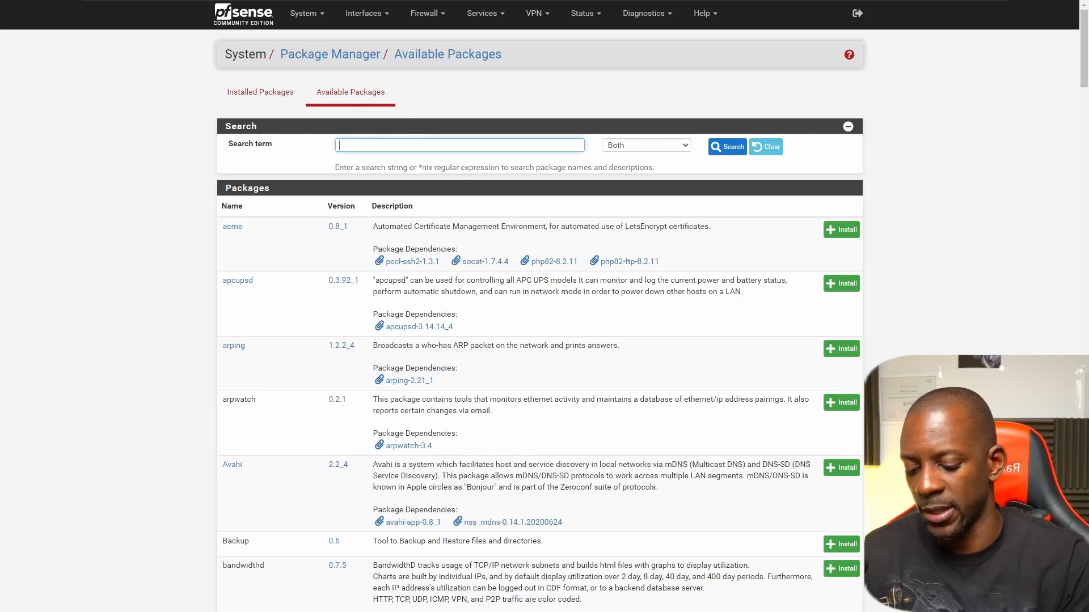
pyautogui.write('pfblocker')
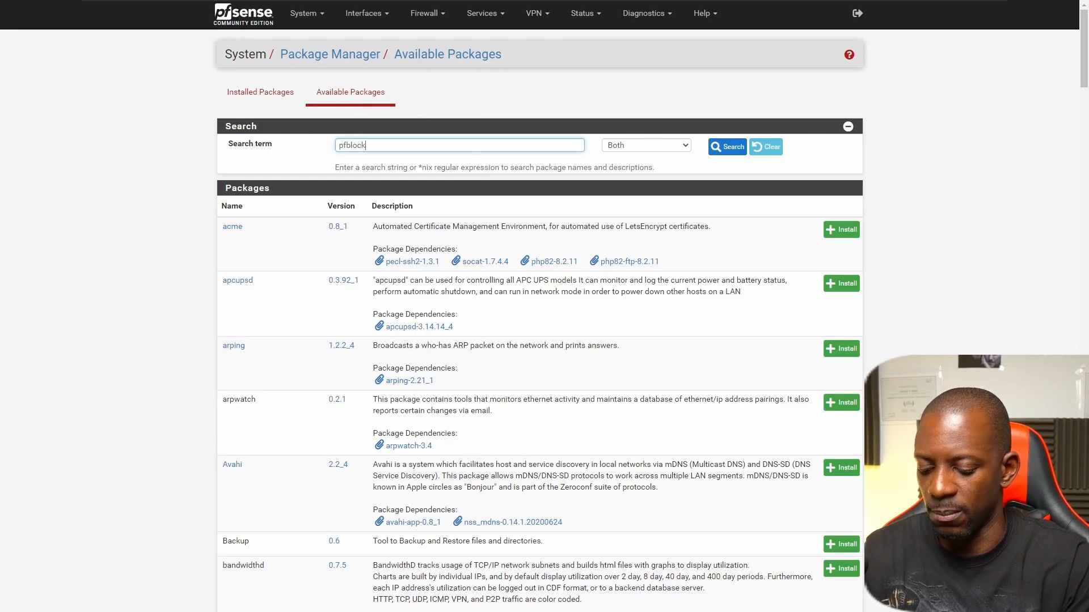
pyautogui.click(715, 147)
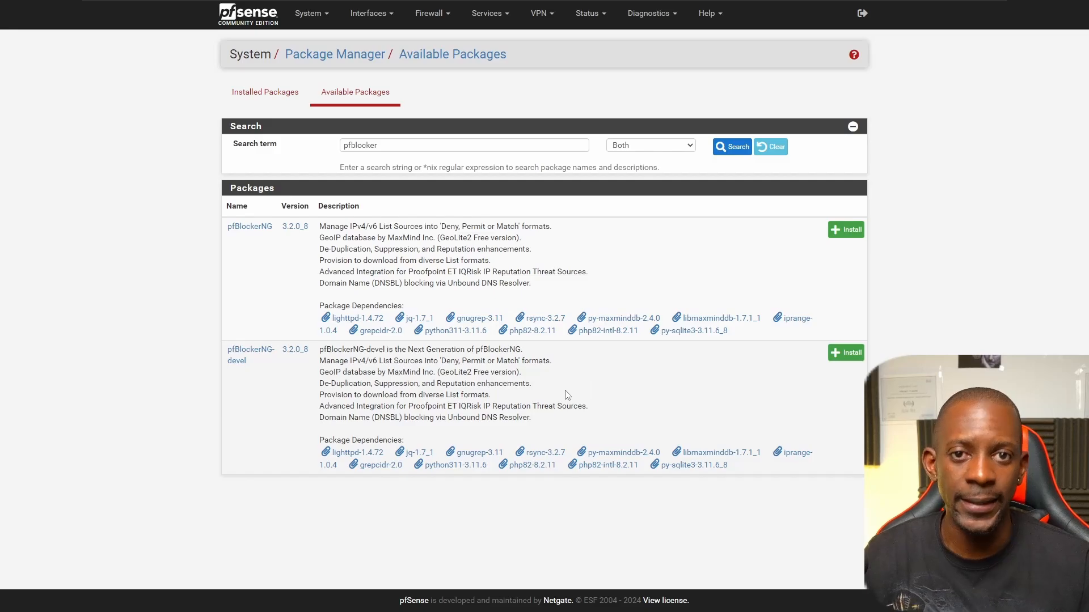
pyautogui.click(845, 355)
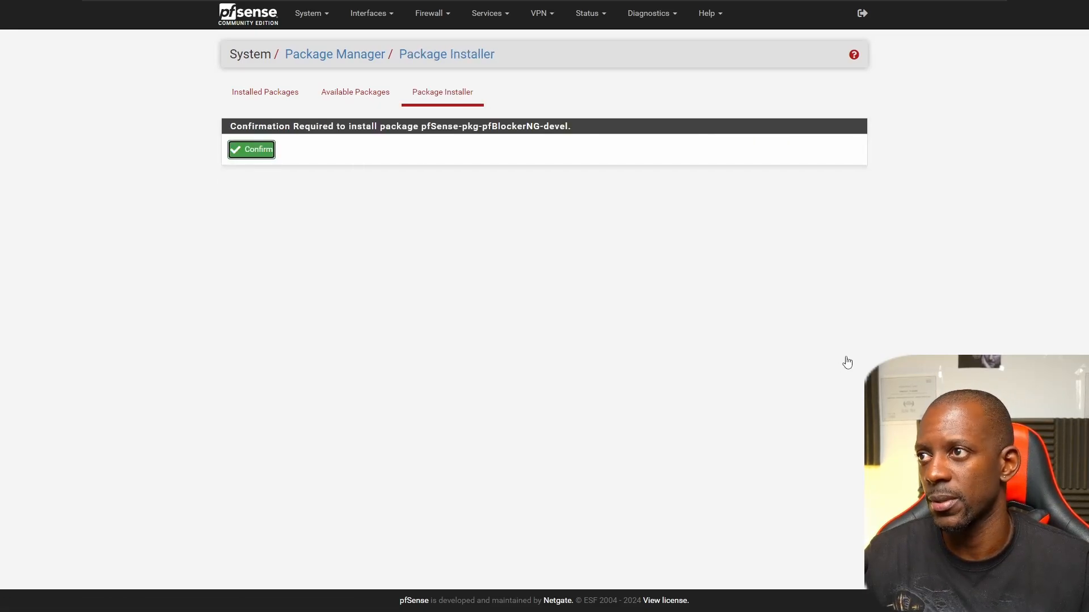
pyautogui.click(260, 155)
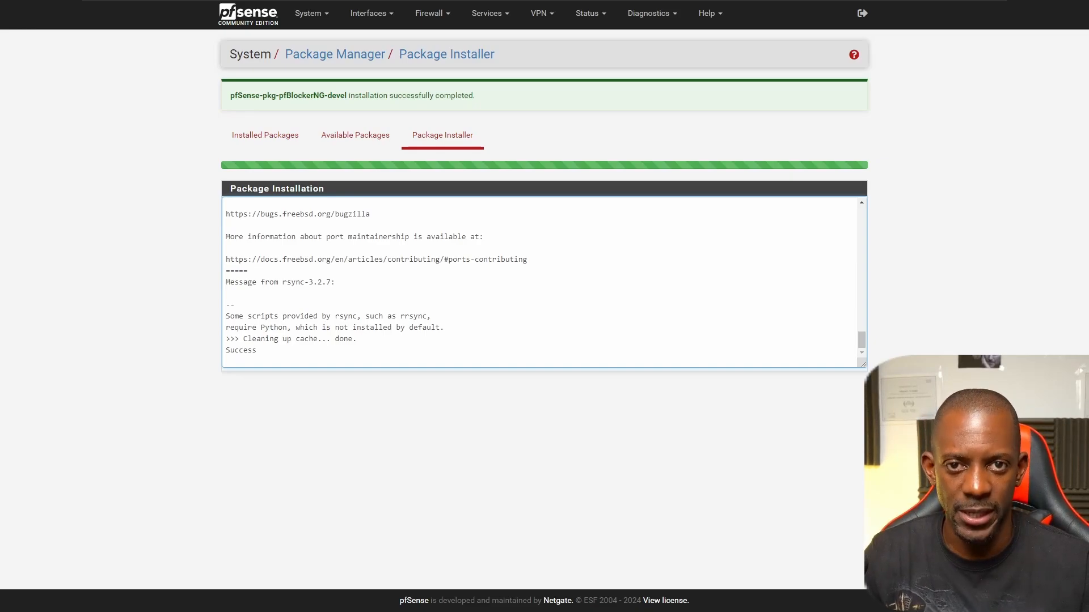
# Step: Complete the pfBlockerNG setup wizard, keeping WAN as inbound interface, LAN as outbound interface and the default DNSBL webserver settings
pyautogui.click(432, 15)
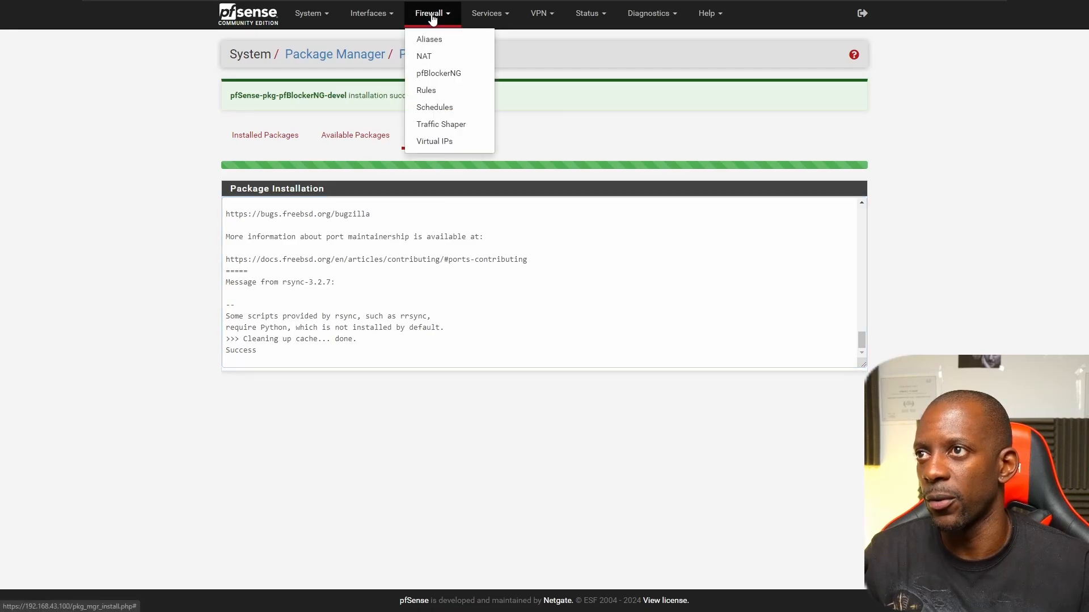
pyautogui.click(466, 76)
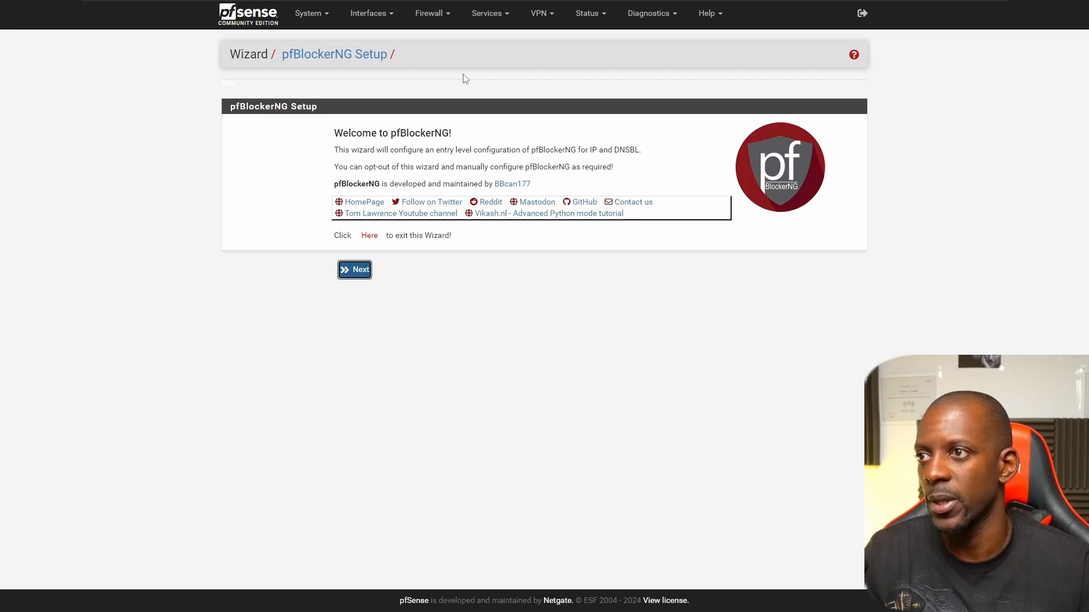
pyautogui.click(359, 271)
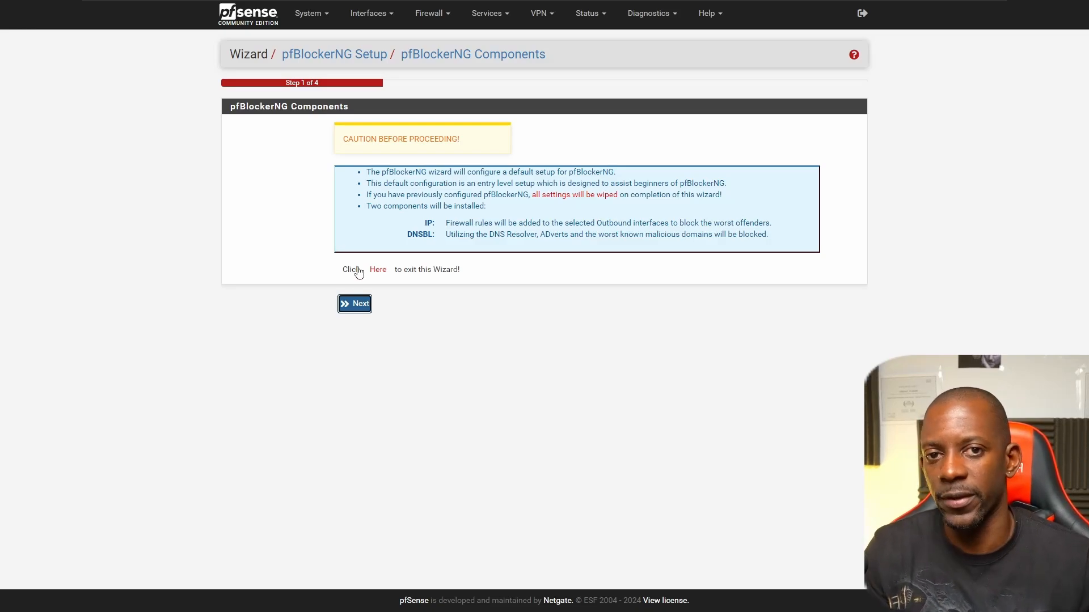
pyautogui.click(360, 307)
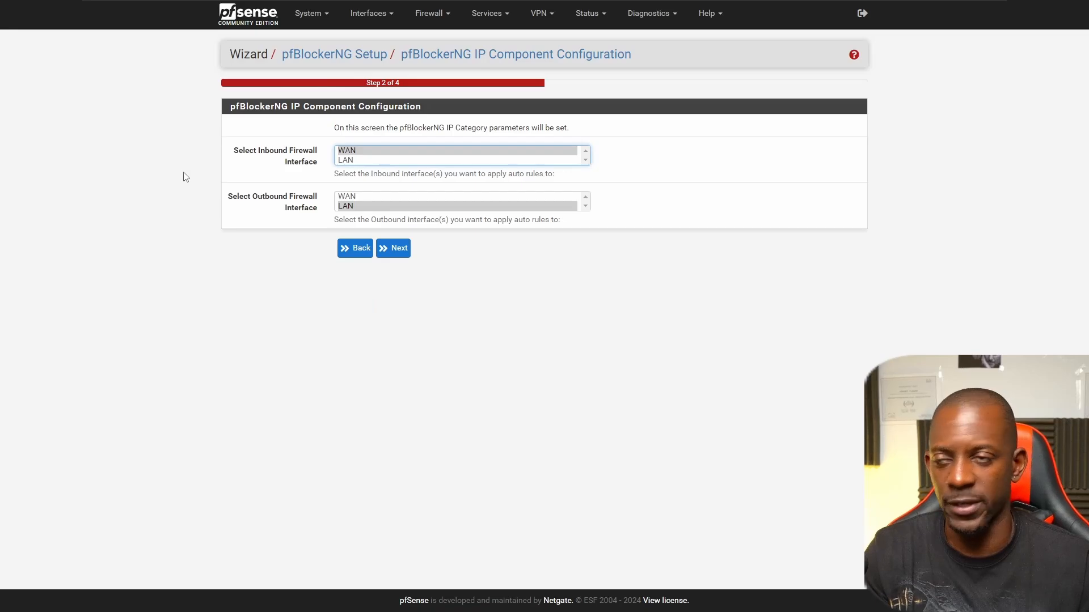
pyautogui.click(397, 254)
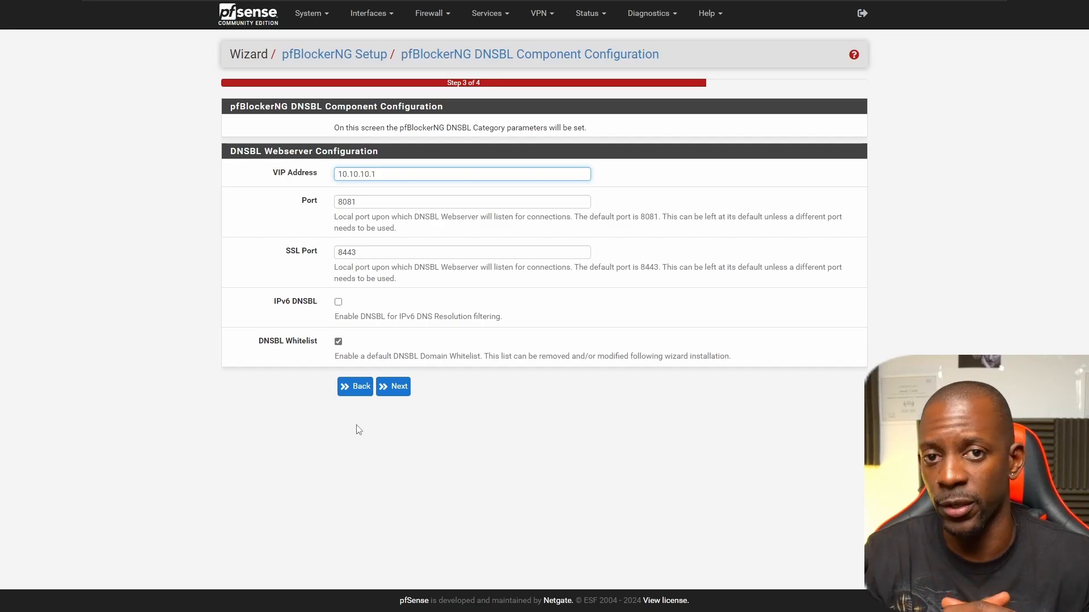
pyautogui.click(391, 387)
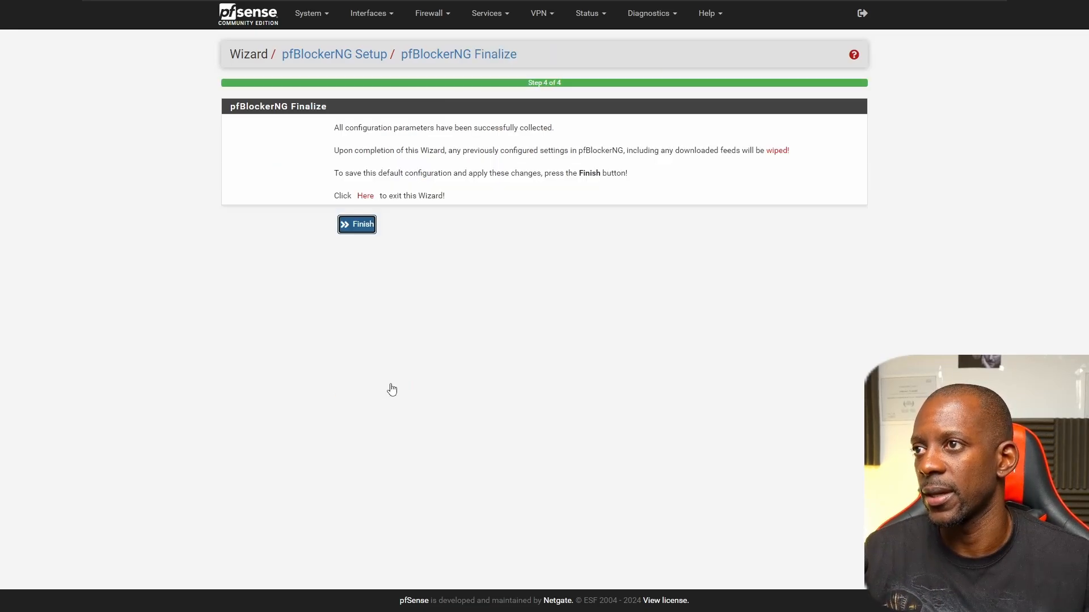
pyautogui.click(360, 232)
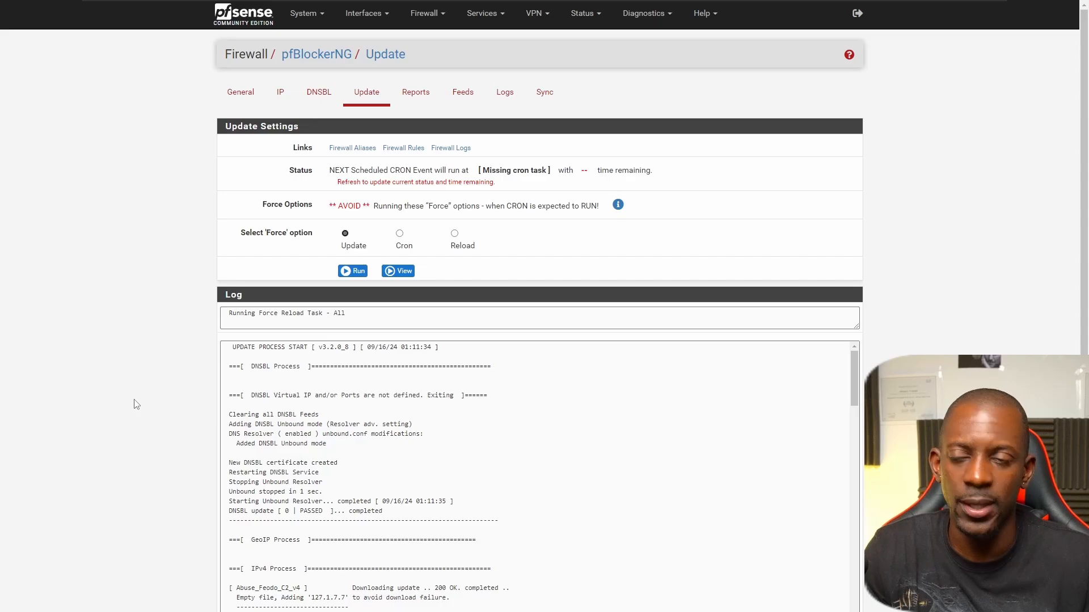
# Step: Review pfBlockerNG's general and IP settings, including the source feeds of the PRI1 IPv4 group
pyautogui.click(240, 99)
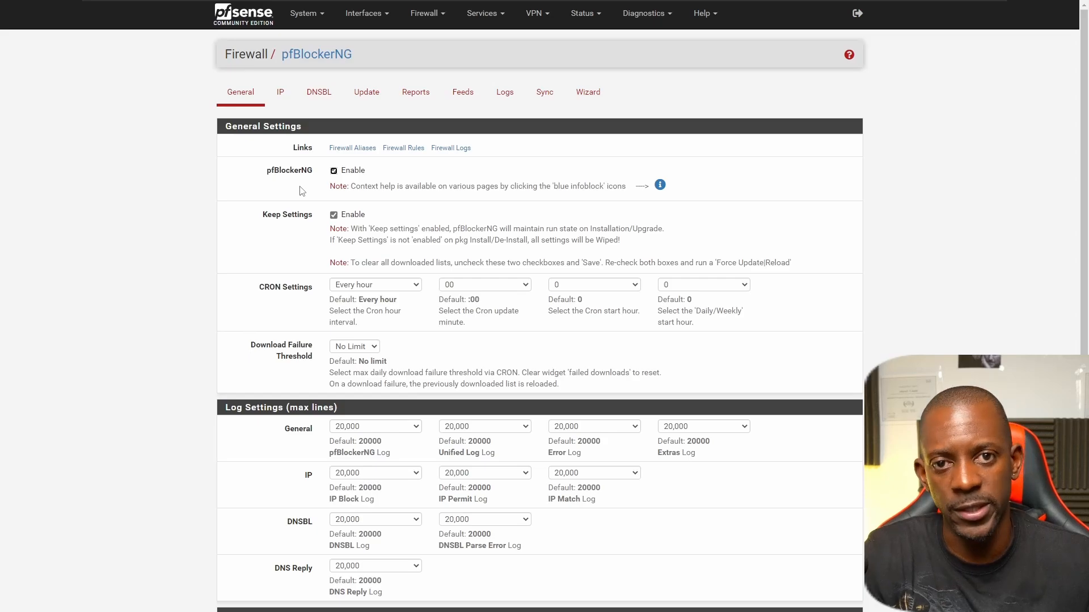
pyautogui.click(280, 97)
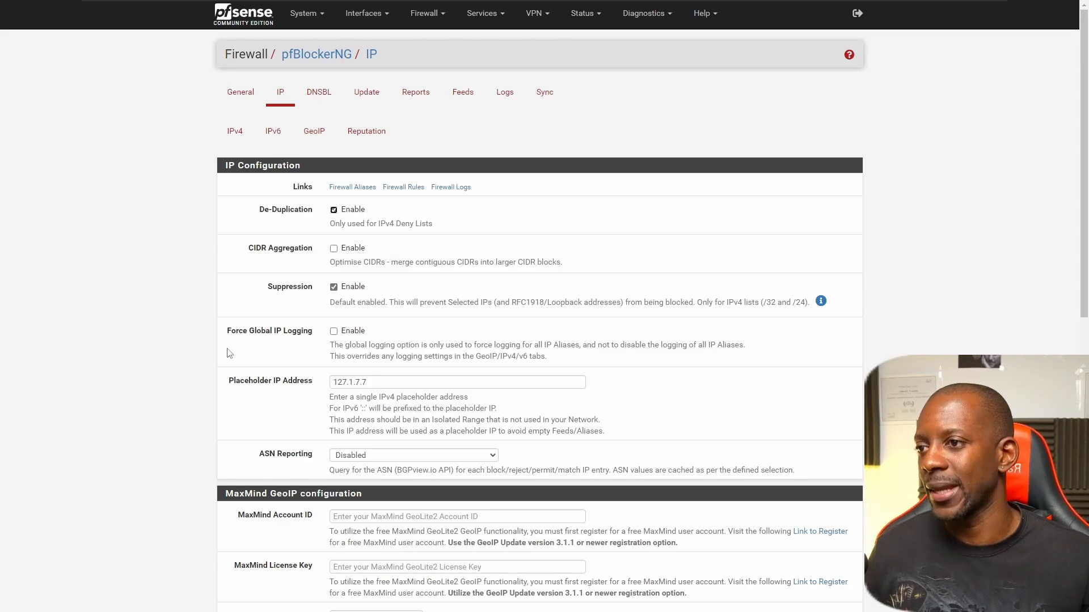
pyautogui.scroll(-3, 248, 407)
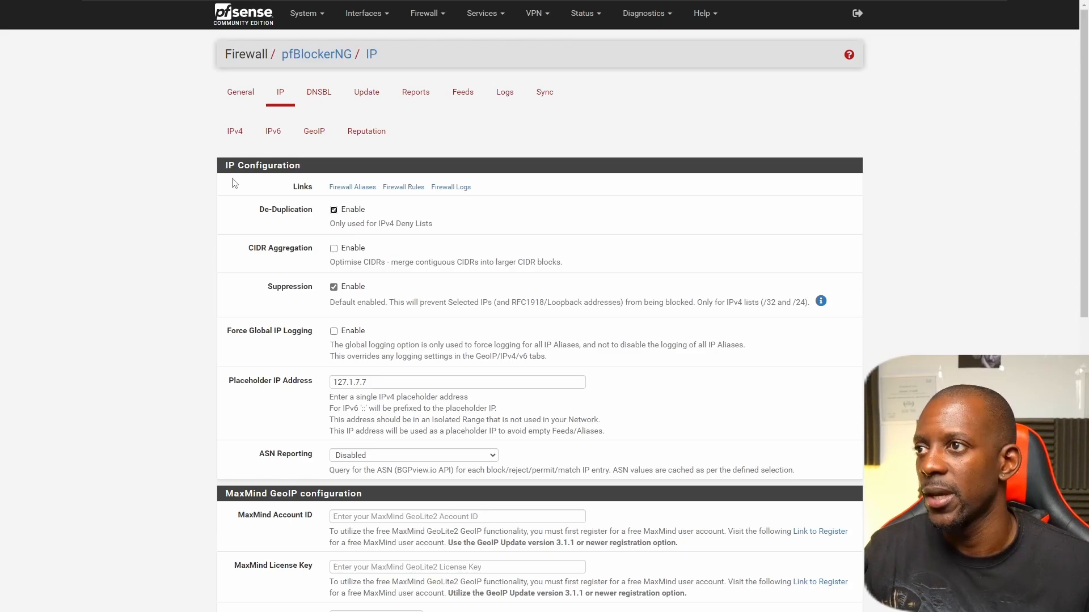
pyautogui.click(233, 136)
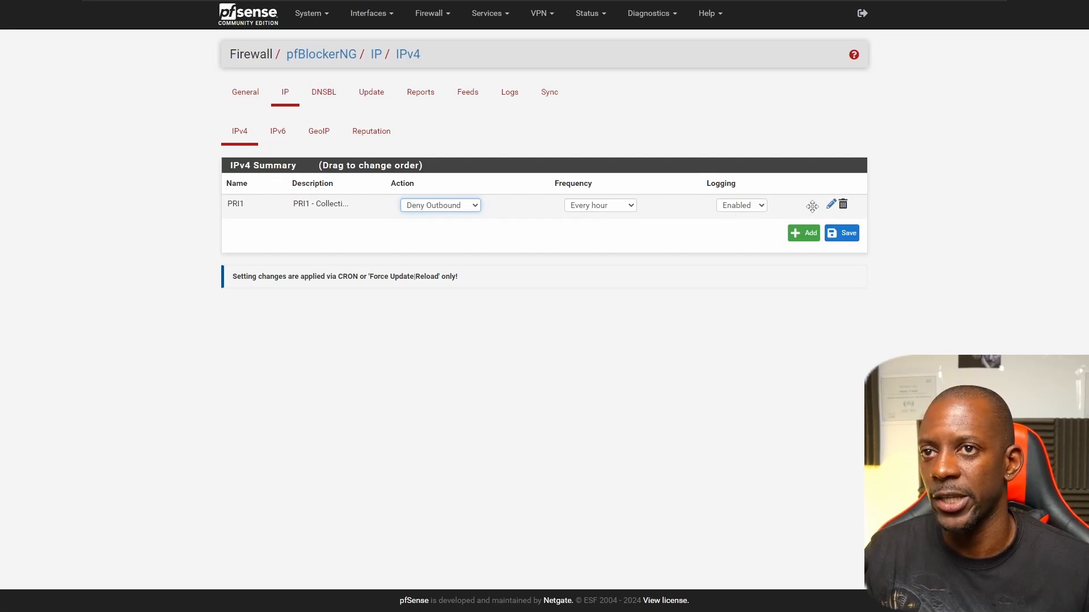
pyautogui.click(830, 205)
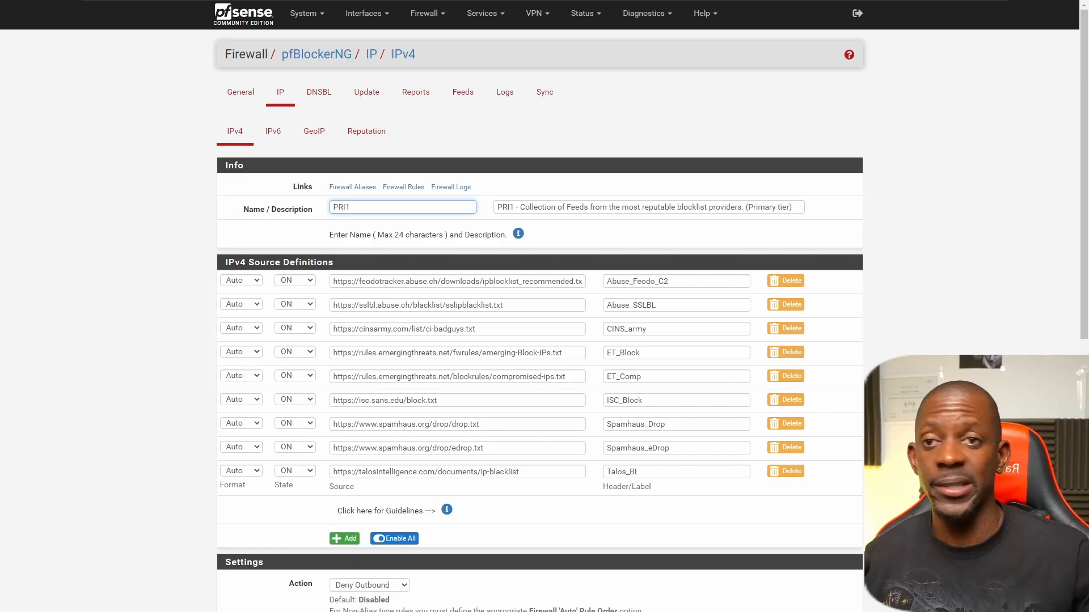
pyautogui.click(229, 142)
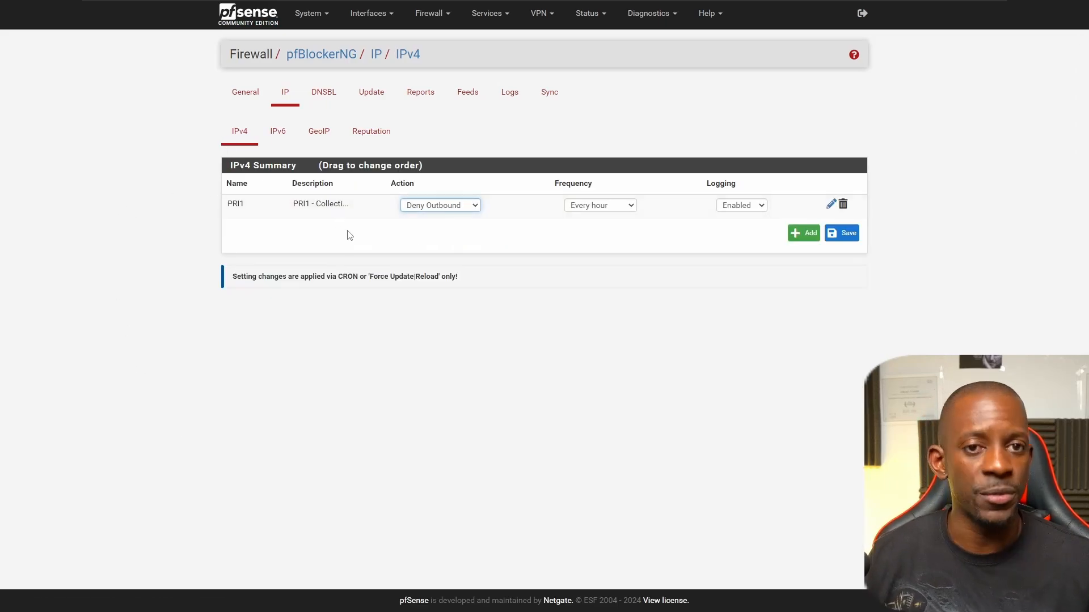
# Step: Review pfBlockerNG's IPv6 and GeoIP summaries, including the MaxMind license key requirement
pyautogui.click(277, 133)
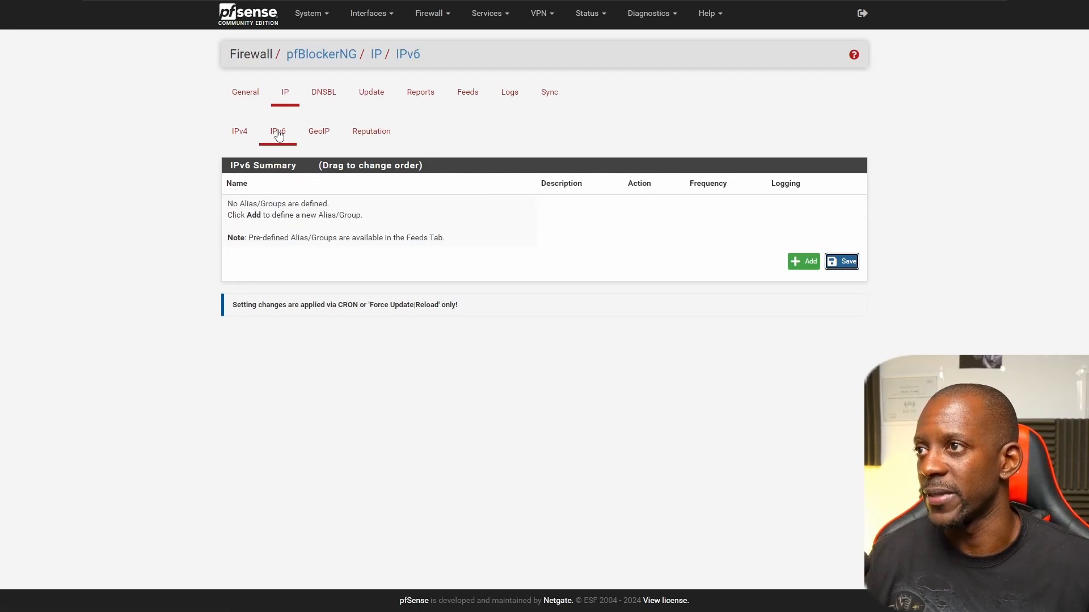
pyautogui.click(319, 136)
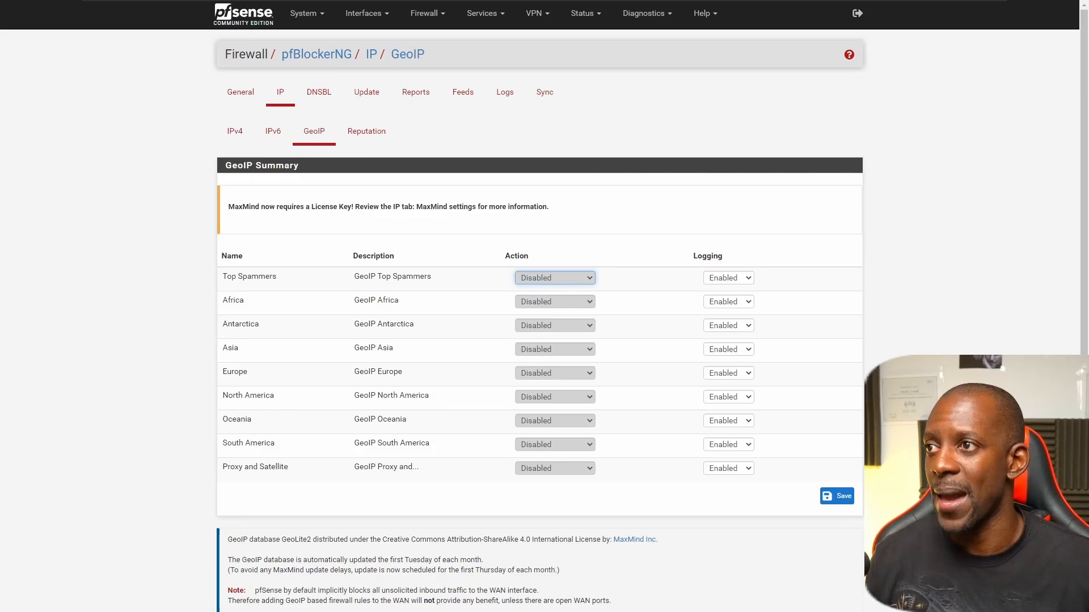
pyautogui.moveTo(239, 207); pyautogui.dragTo(360, 207)
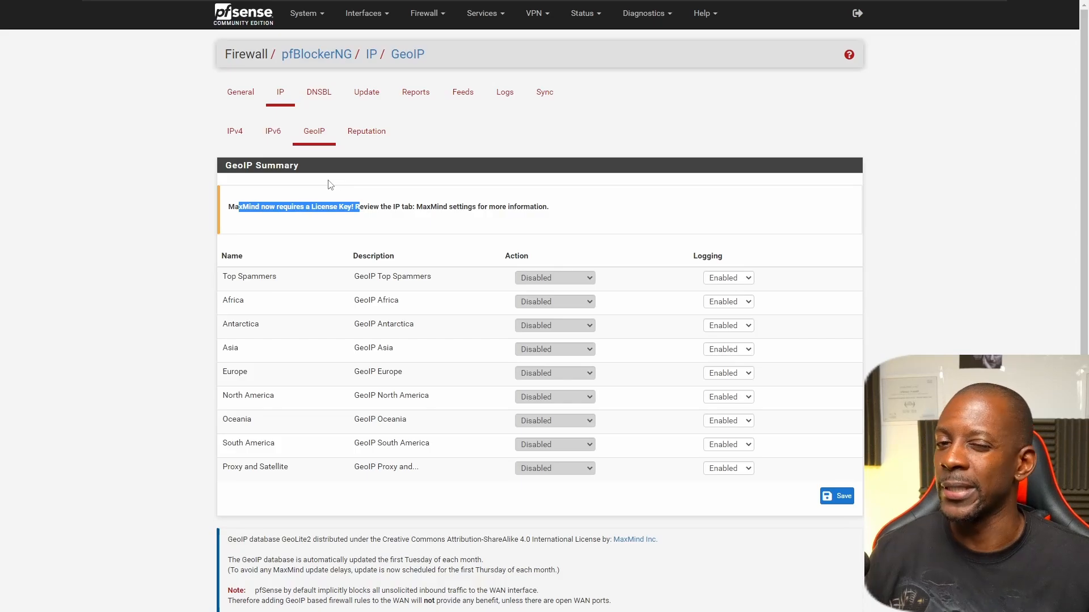
# Step: Inspect the firewall rules for the WAN and LAN interfaces
pyautogui.click(319, 106)
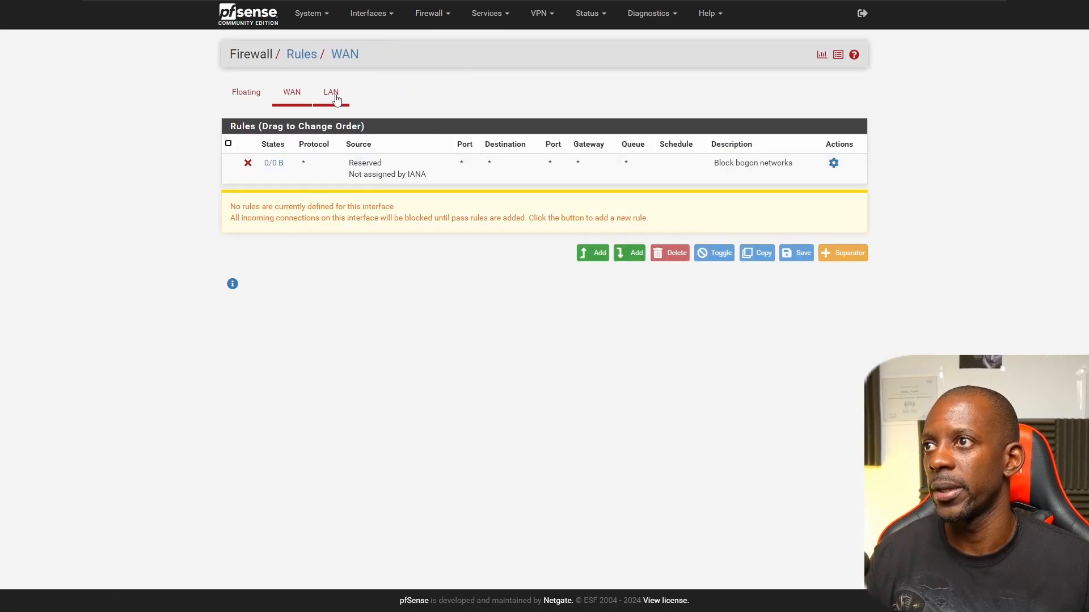
pyautogui.click(333, 95)
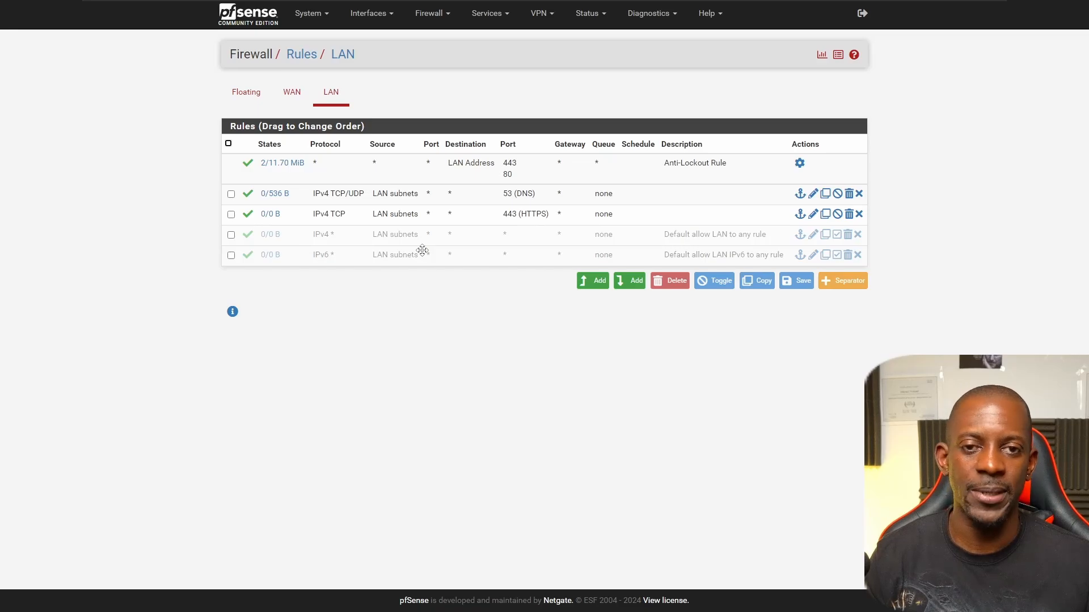
# Step: Review pfBlockerNG's DNSBL configuration and the source definition and settings of the ADs_Basic DNSBL group
pyautogui.click(439, 19)
pyautogui.click(442, 73)
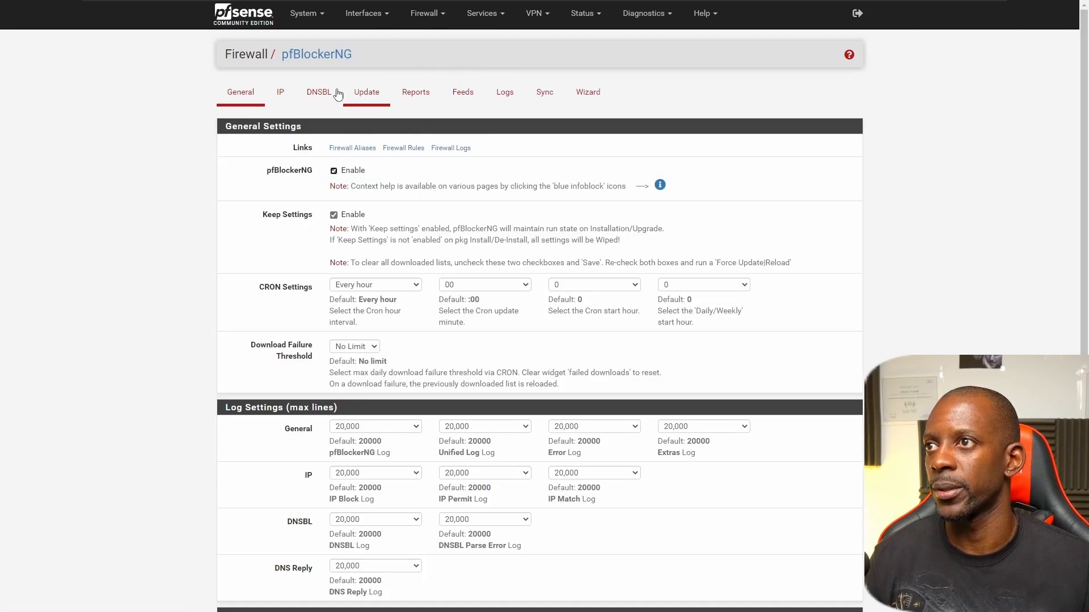
pyautogui.click(318, 93)
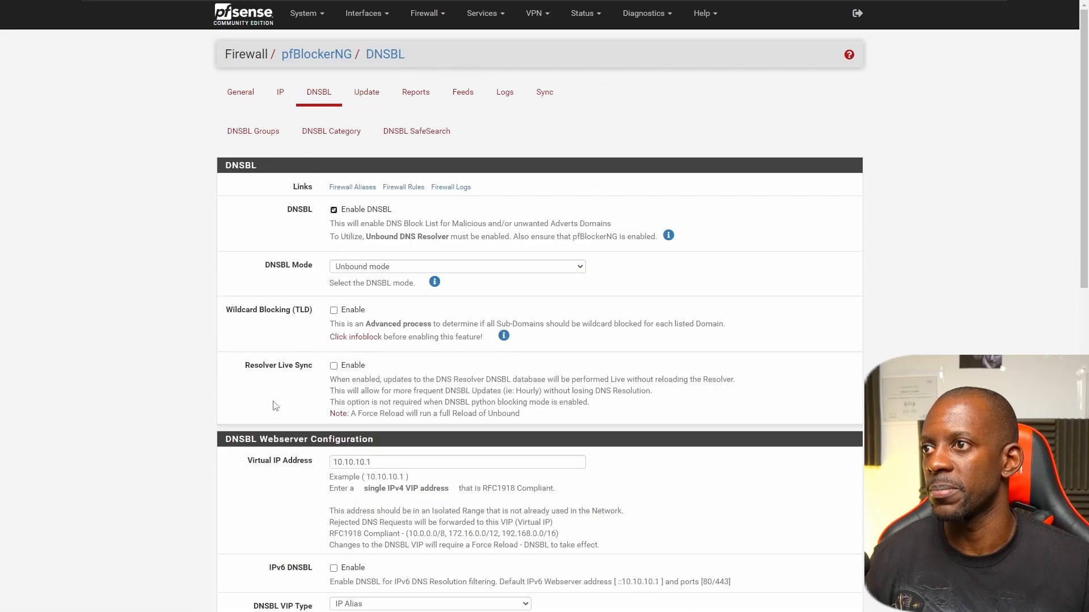
pyautogui.scroll(-5, 261, 486)
pyautogui.scroll(5, 260, 486)
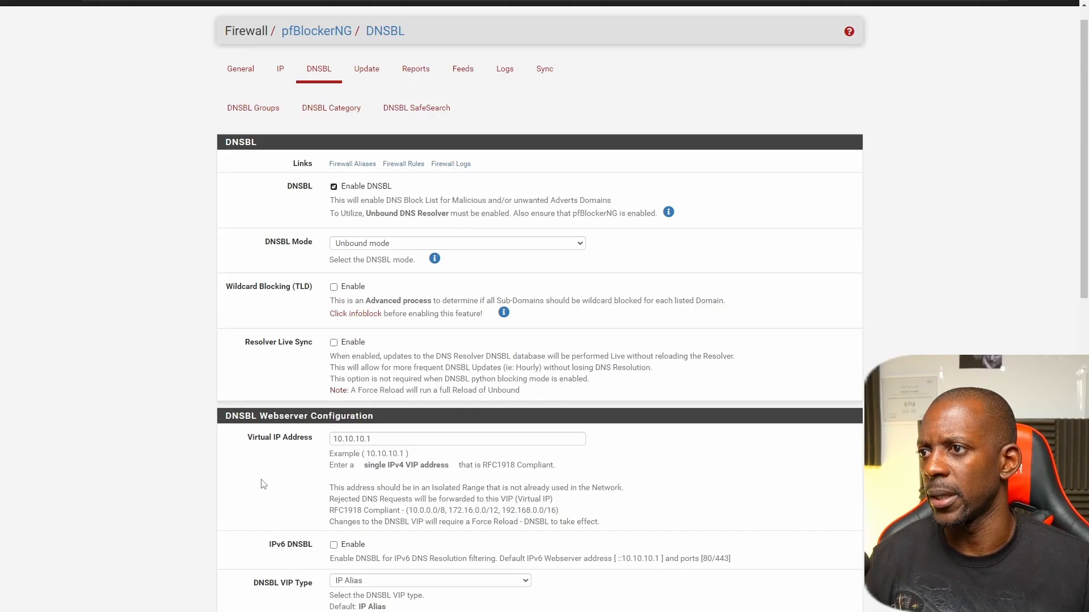
pyautogui.click(261, 141)
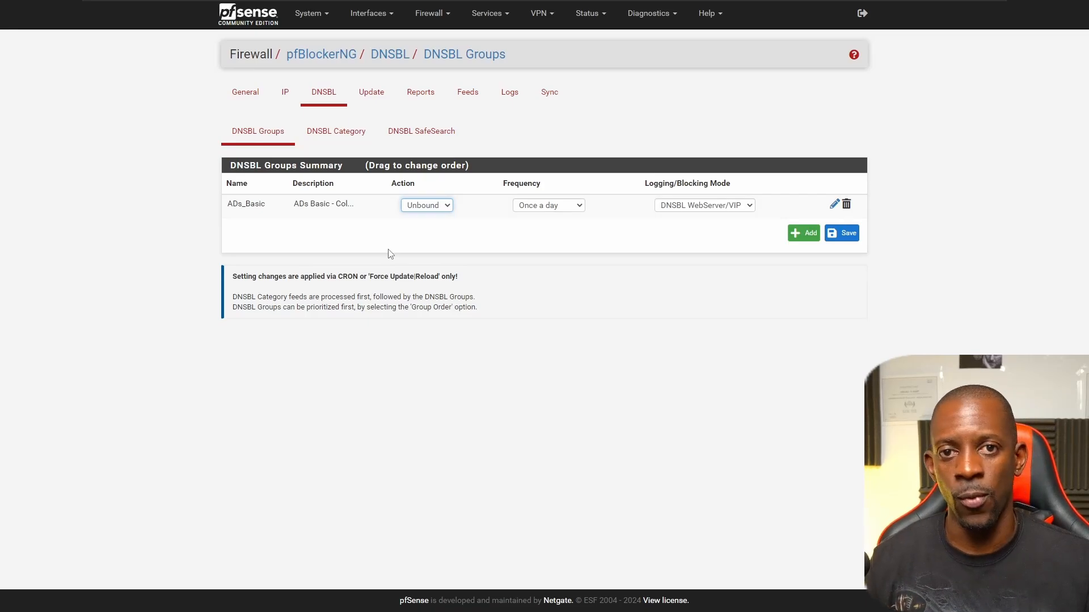
pyautogui.click(831, 206)
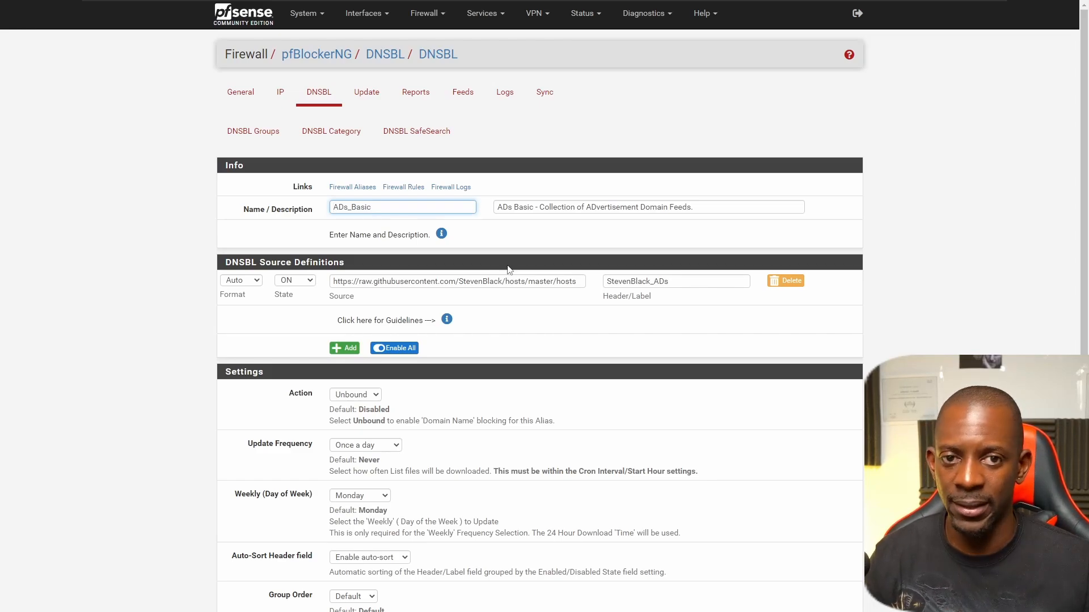
# Step: Examine the DNSBL blacklist category settings and browse the list of predefined pfBlockerNG feeds
pyautogui.click(351, 140)
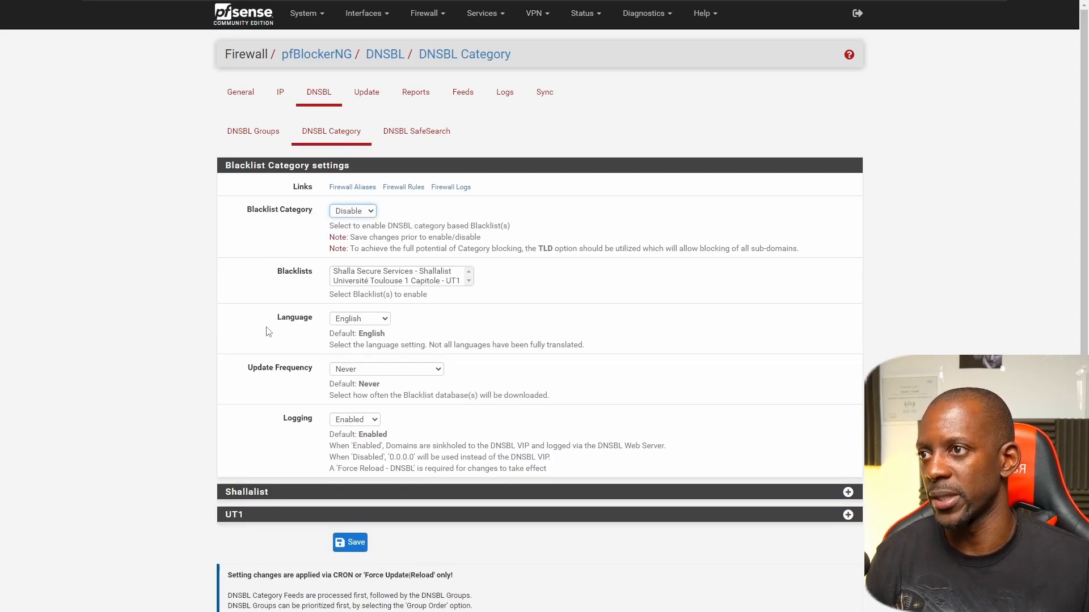
pyautogui.scroll(-1, 259, 295)
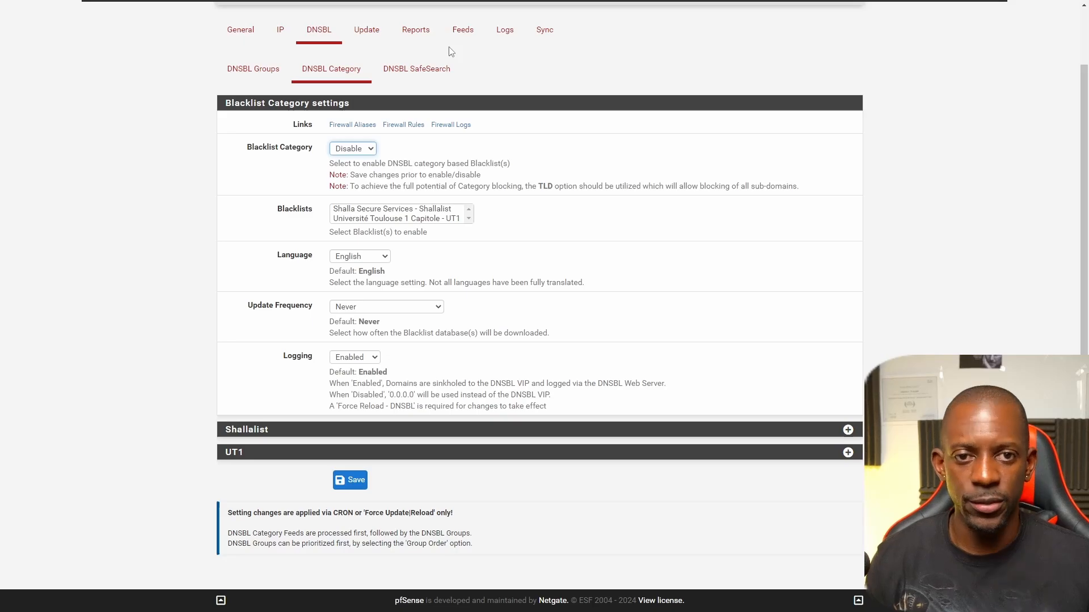
pyautogui.click(467, 36)
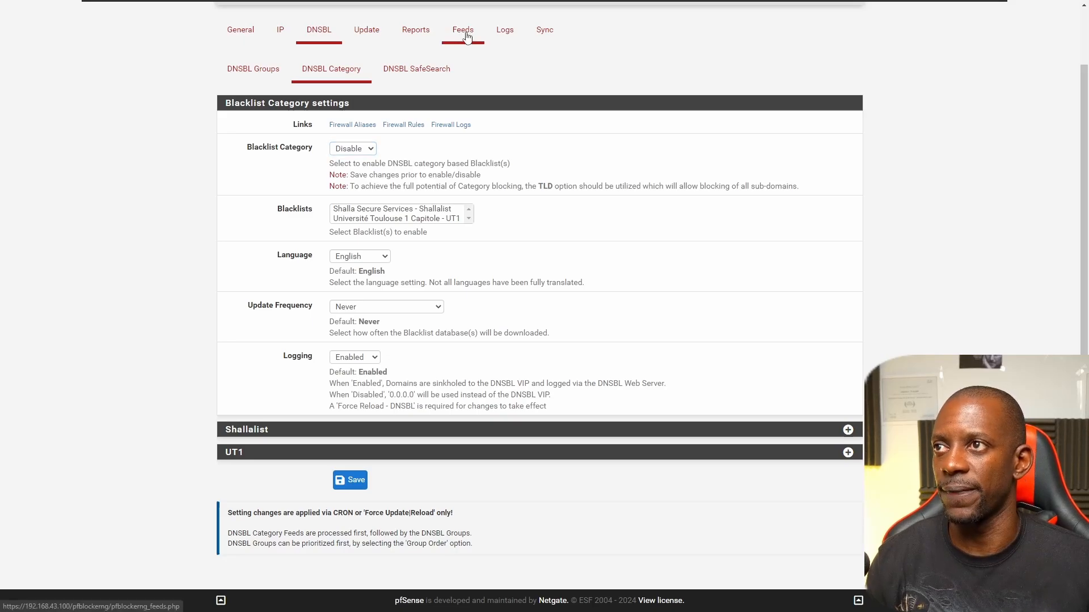
pyautogui.scroll(-11, 440, 308)
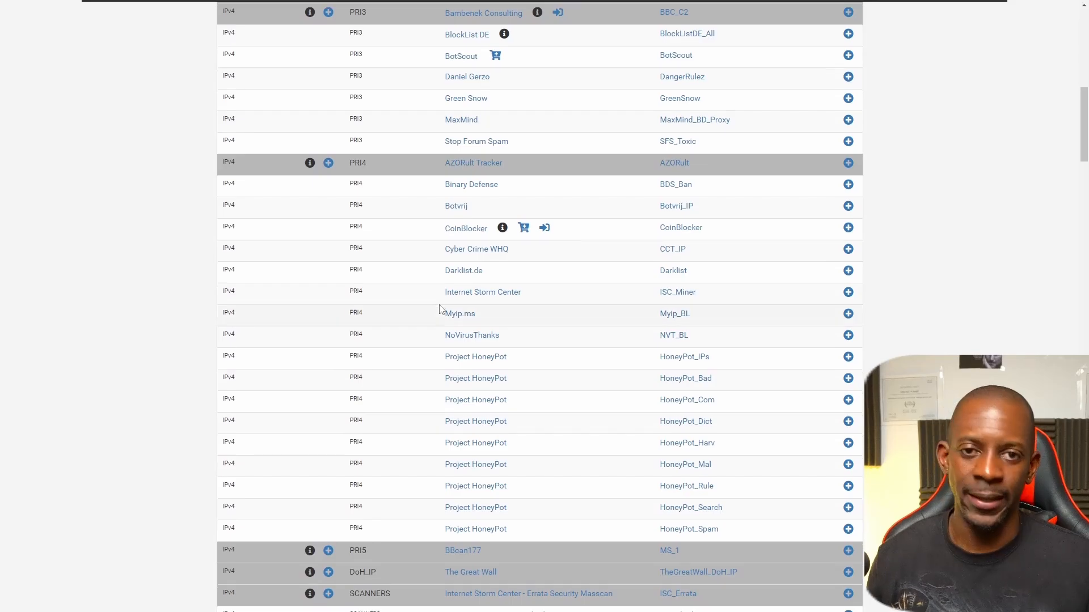
# Step: Search the predefined feeds for "bbca" and import the IPv4 BBcan177 feed MS_1 from the PRI5 group
pyautogui.scroll(-5, 440, 305)
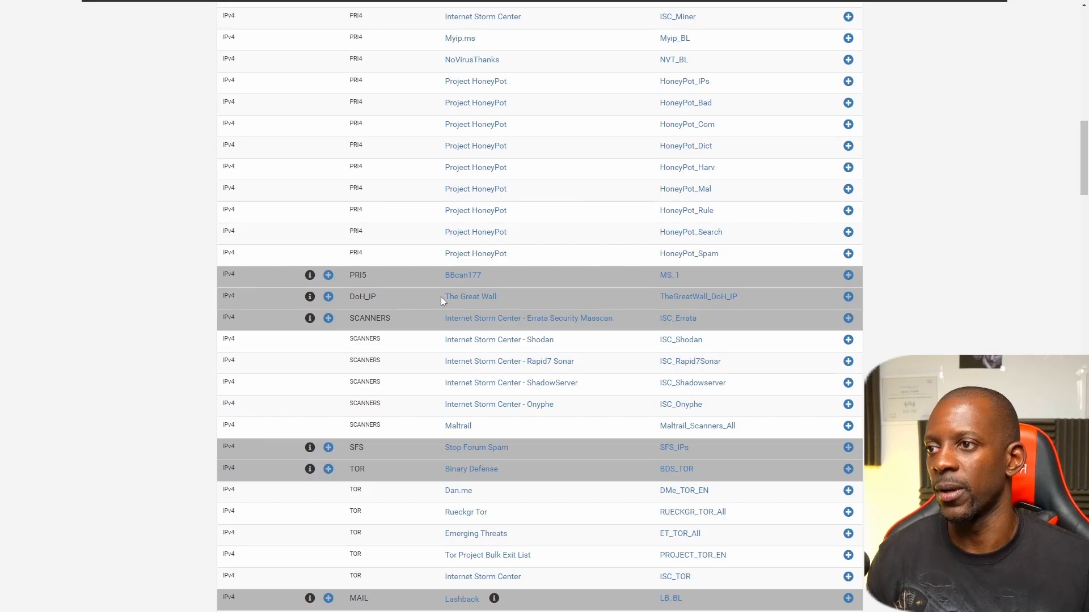
pyautogui.hotkey('ctrl', 'f')
pyautogui.write('bb')
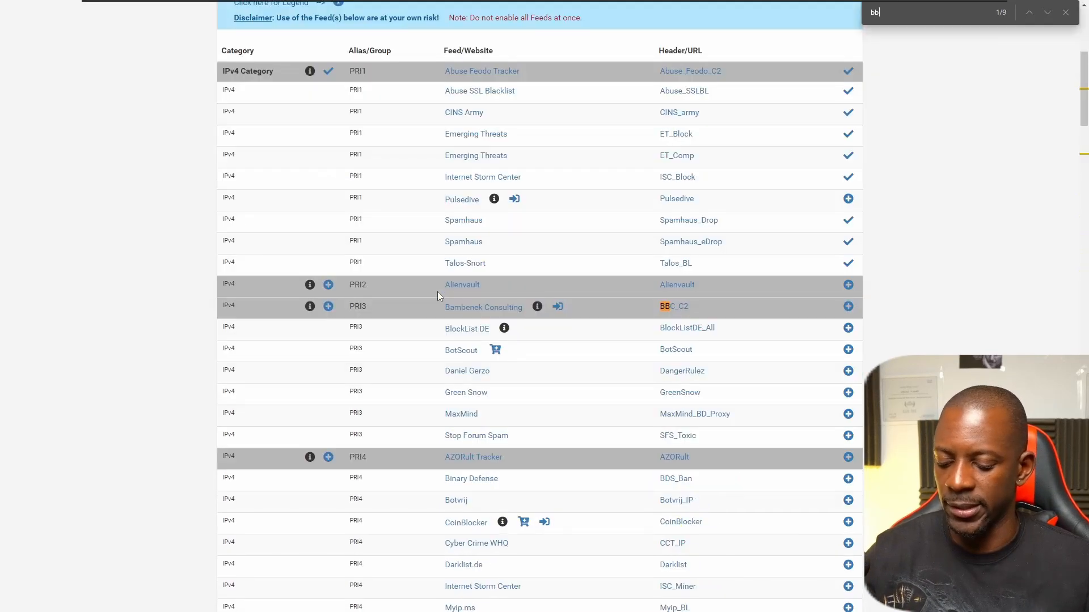
pyautogui.write('ca')
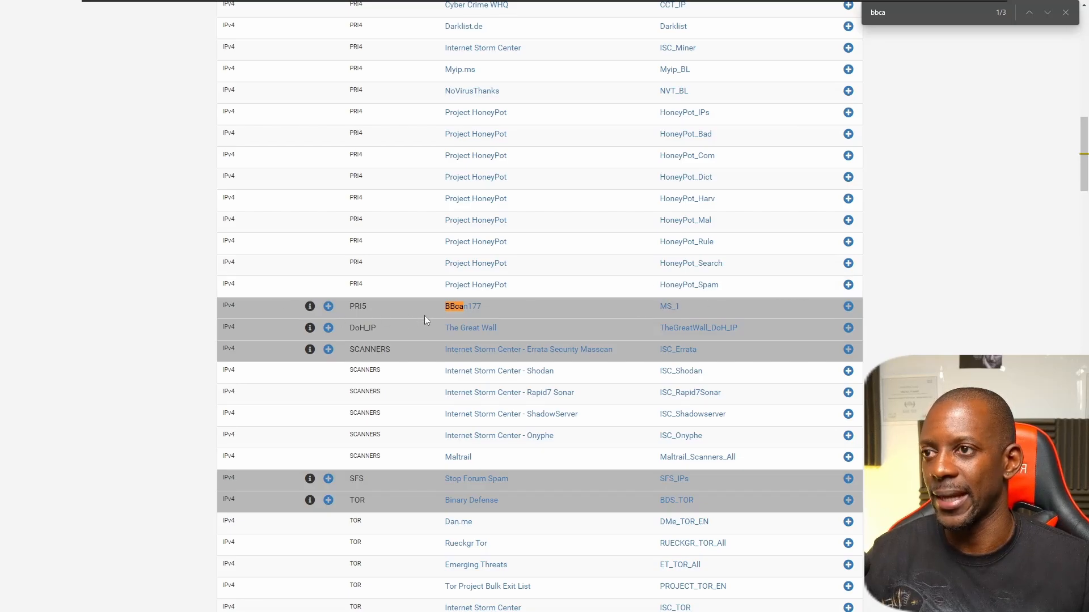
pyautogui.click(847, 308)
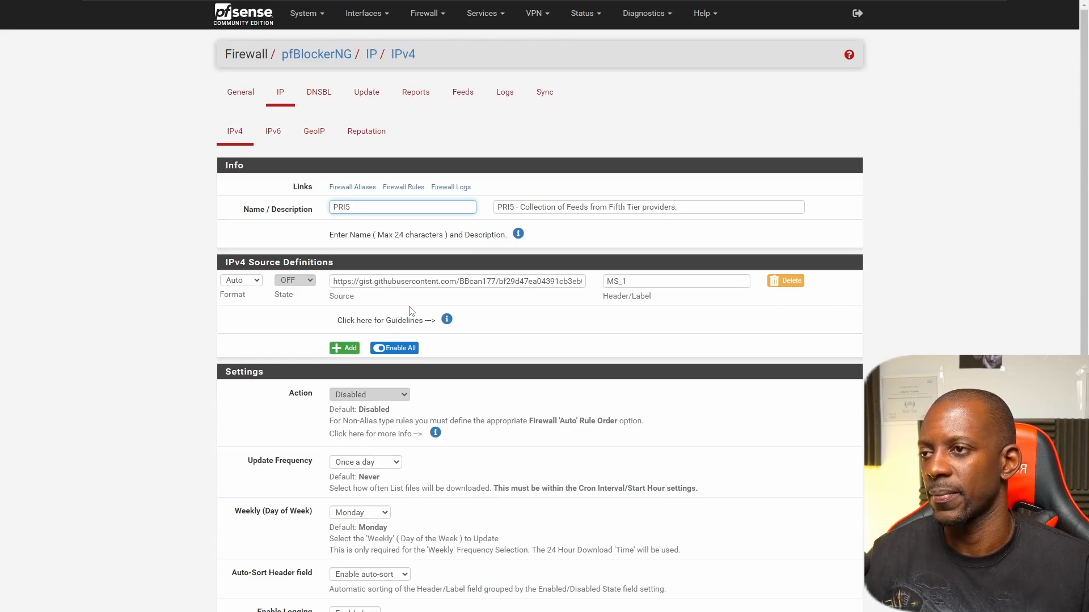
# Step: Turn the MS_1 source ON, set the PRI5 group's action to Deny Outbound, and save the IPv4 settings
pyautogui.click(309, 281)
pyautogui.click(286, 298)
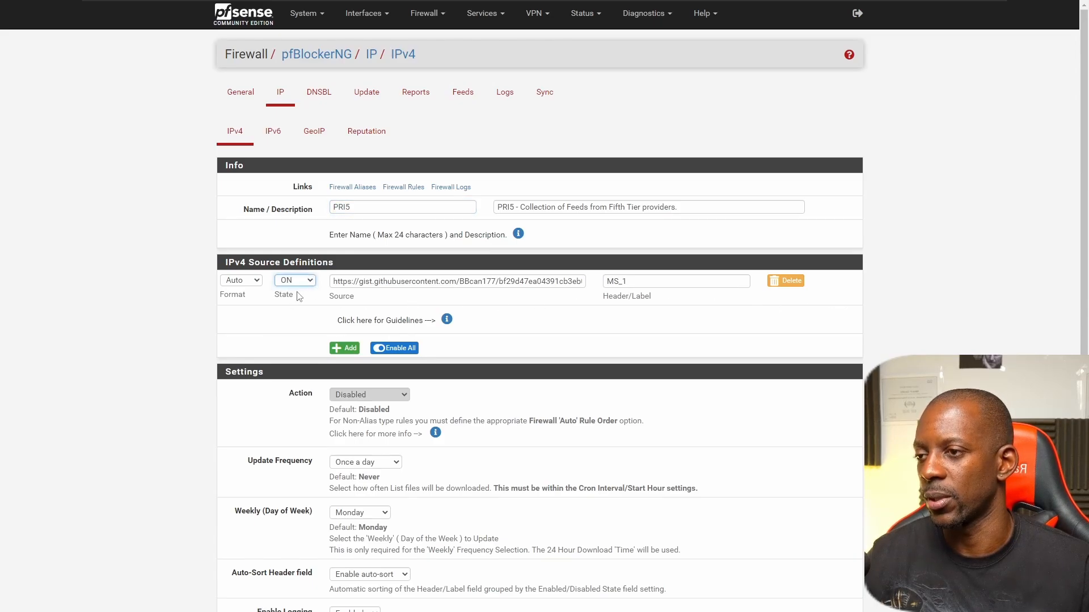
pyautogui.click(365, 397)
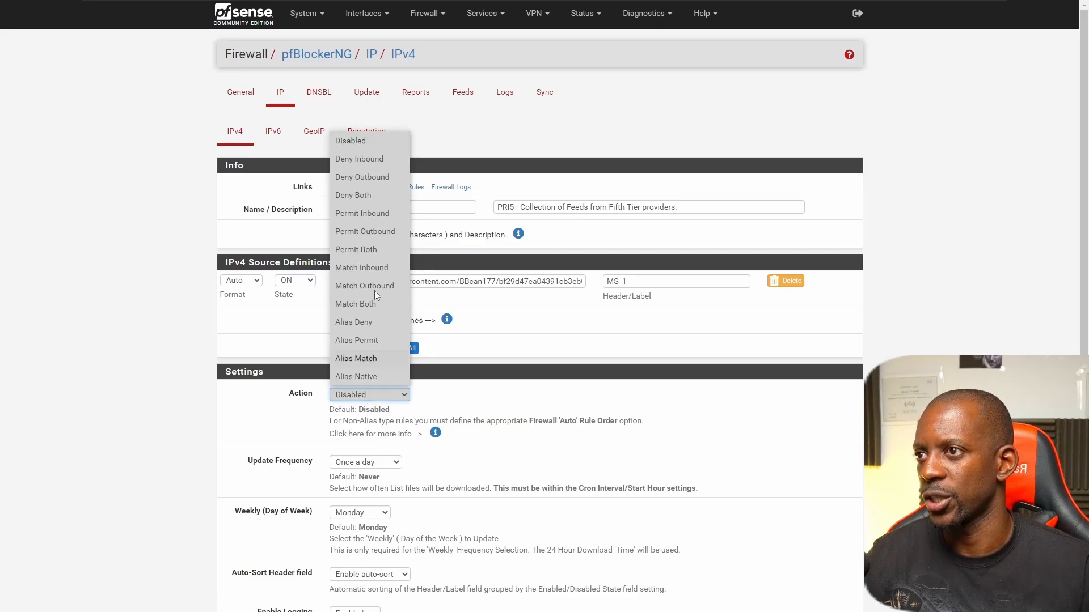
pyautogui.click(346, 178)
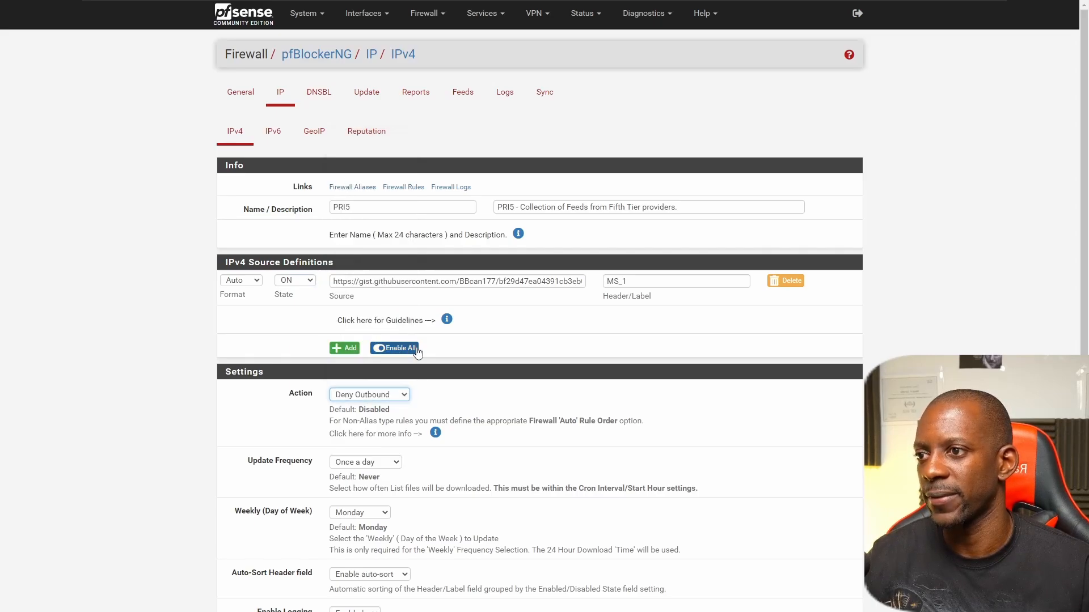
pyautogui.scroll(-2, 452, 361)
pyautogui.scroll(-3, 373, 491)
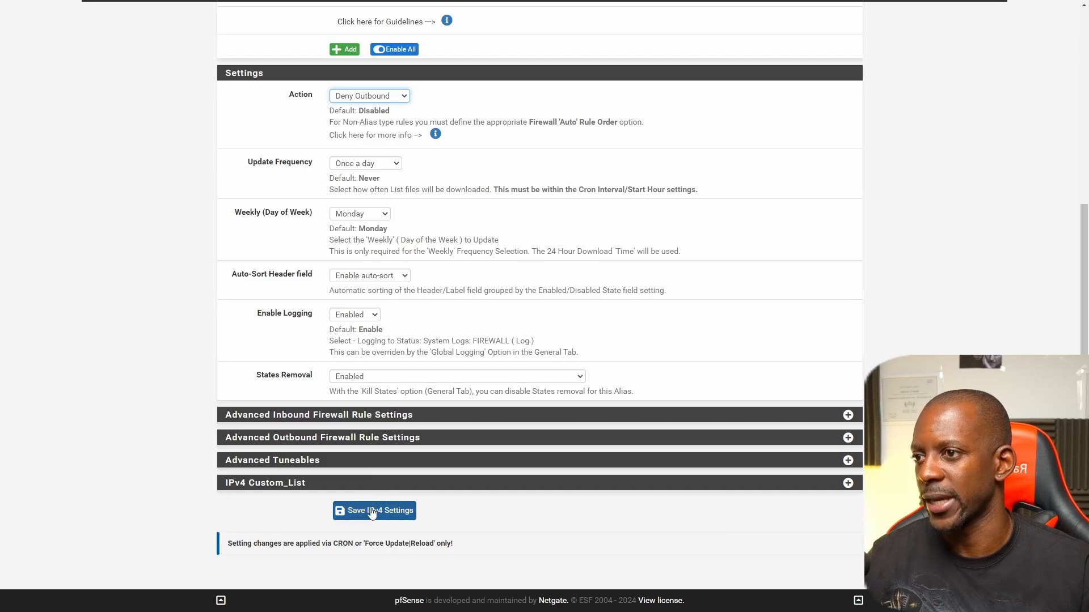
pyautogui.click(373, 510)
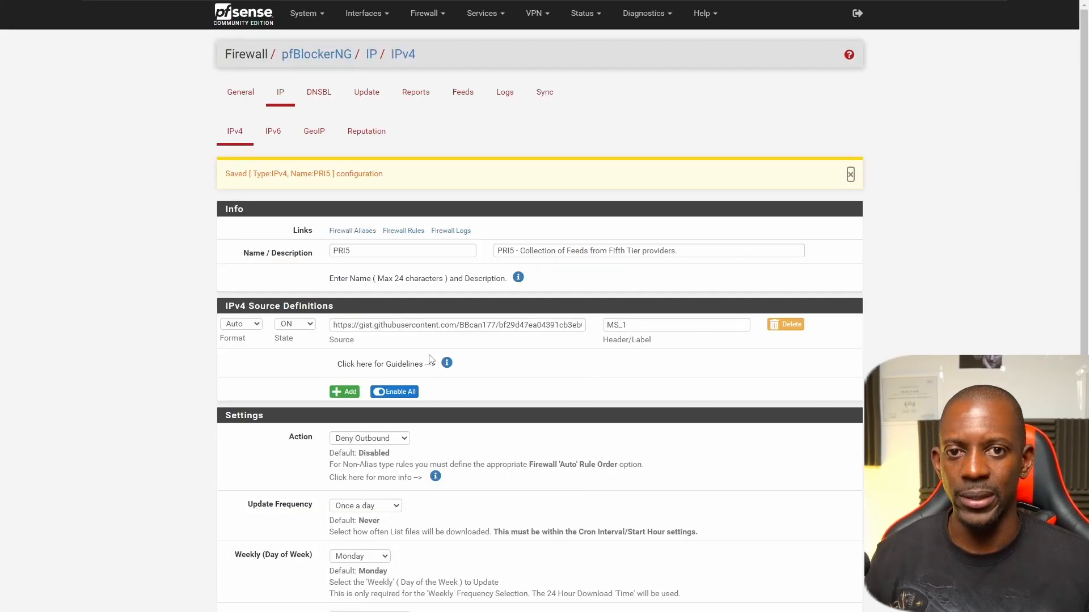
pyautogui.scroll(-5, 429, 363)
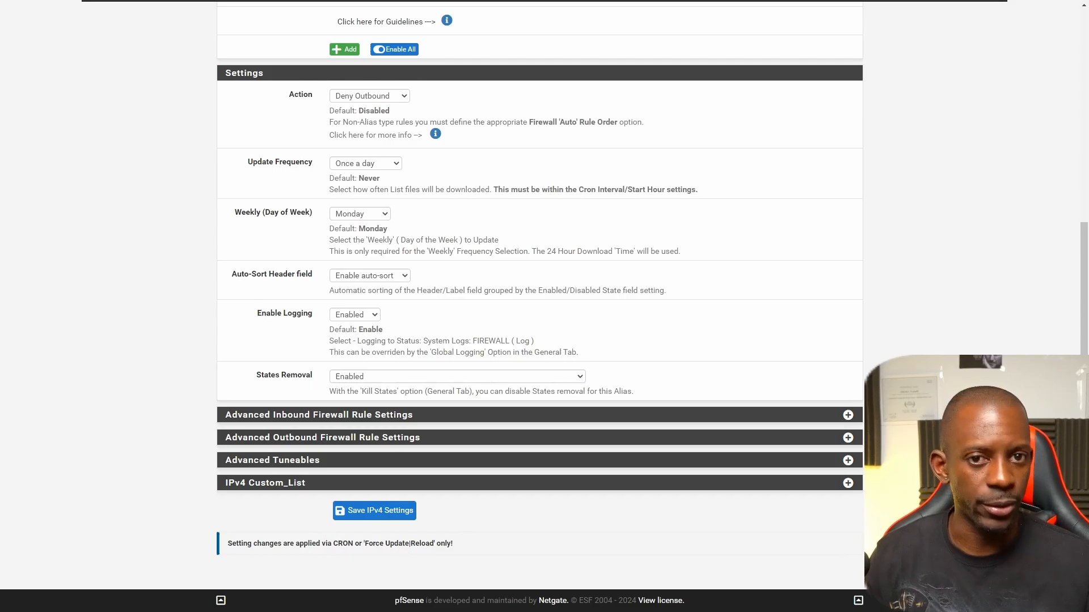
pyautogui.click(403, 520)
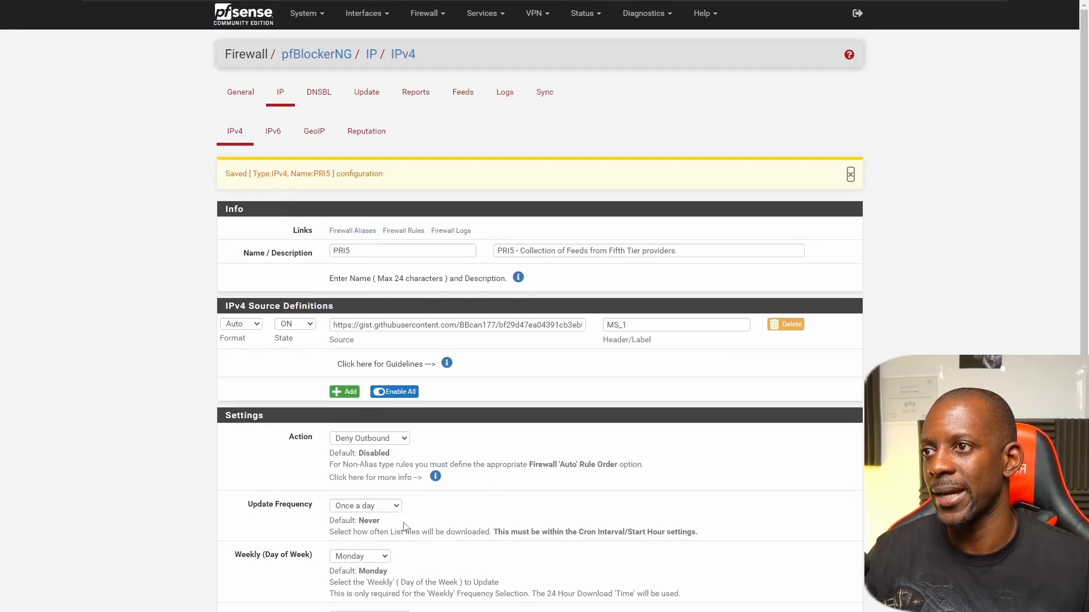
# Step: Search the predefined feeds for "bbca" again and import the DNSBL BBcan177 feed MS_2
pyautogui.click(464, 95)
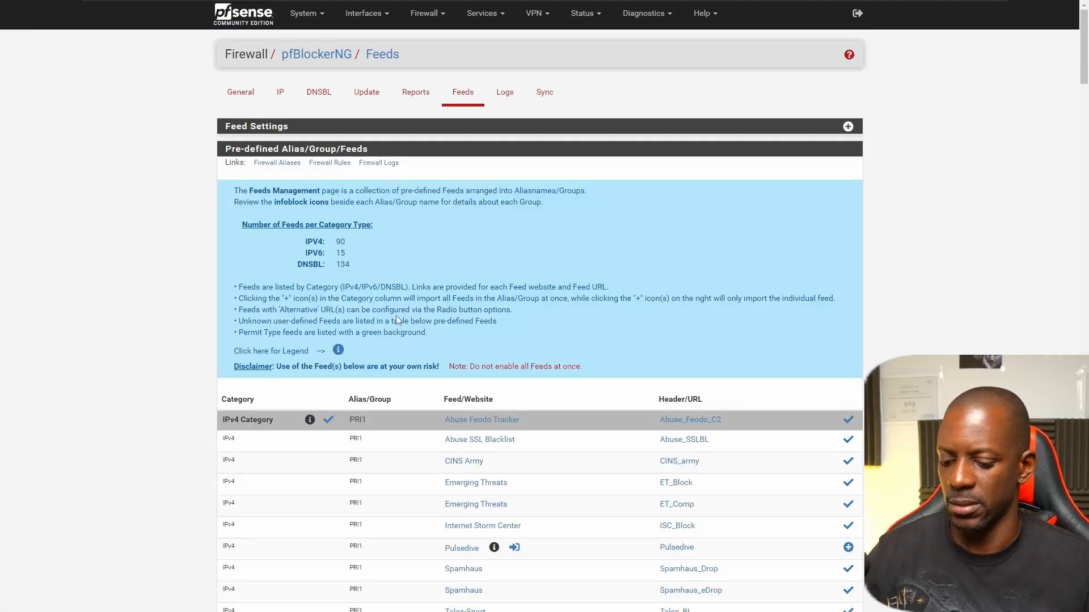
pyautogui.hotkey('ctrl', 'f')
pyautogui.write('bbca')
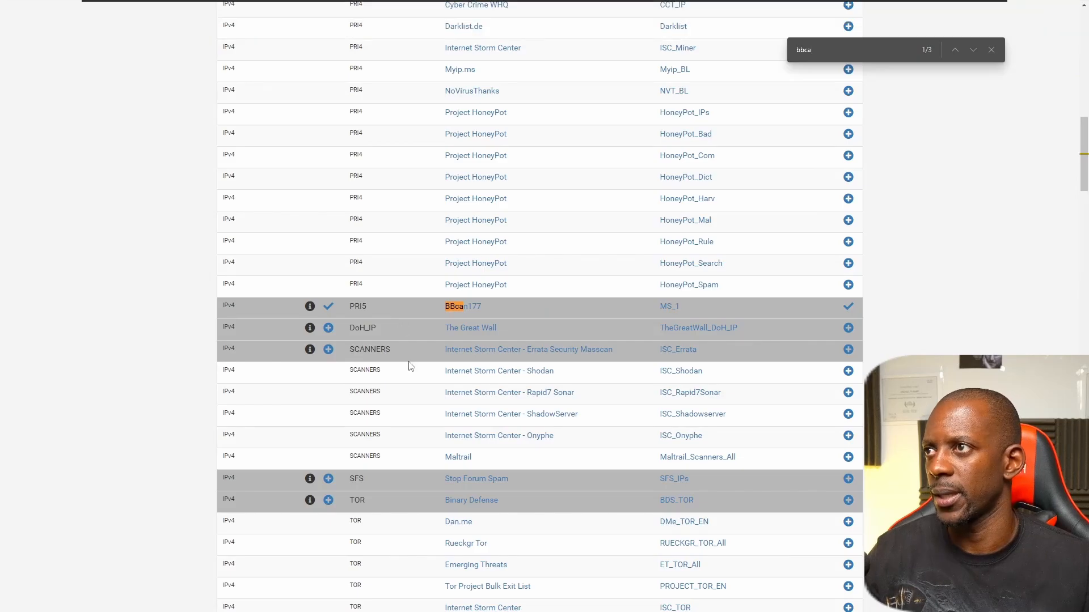
pyautogui.press('Return')
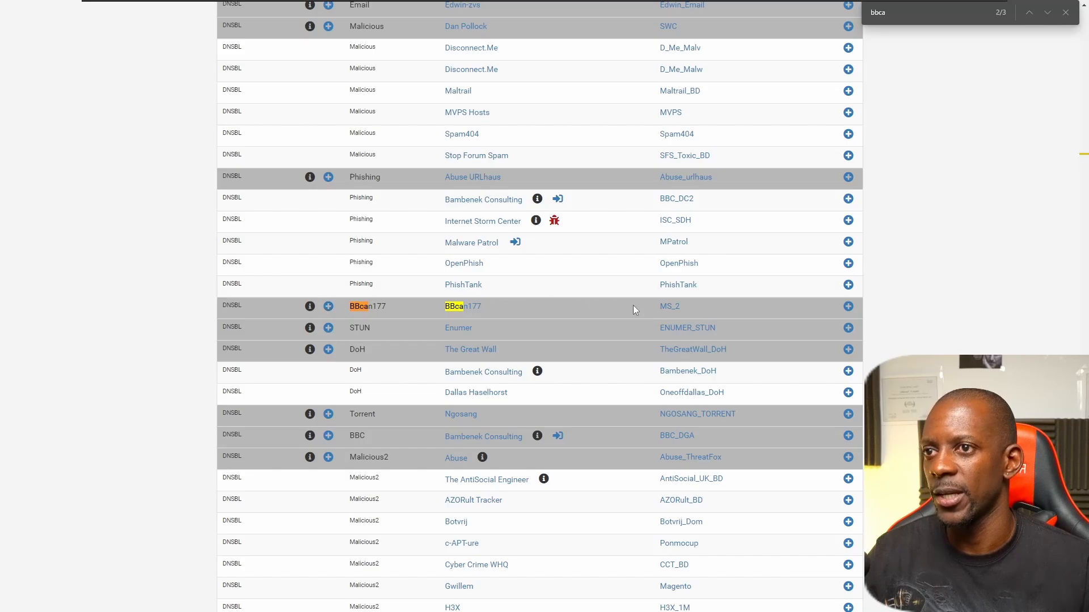
pyautogui.click(848, 308)
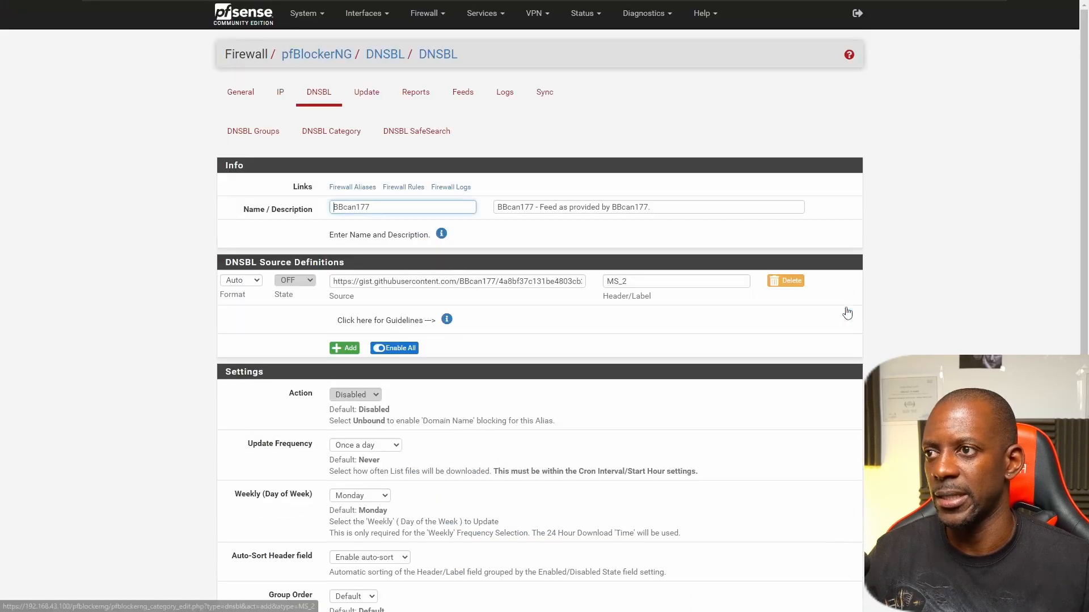
# Step: Turn the MS_2 source ON, set the BBcan177 group's action to Unbound, and save the DNSBL settings
pyautogui.click(300, 280)
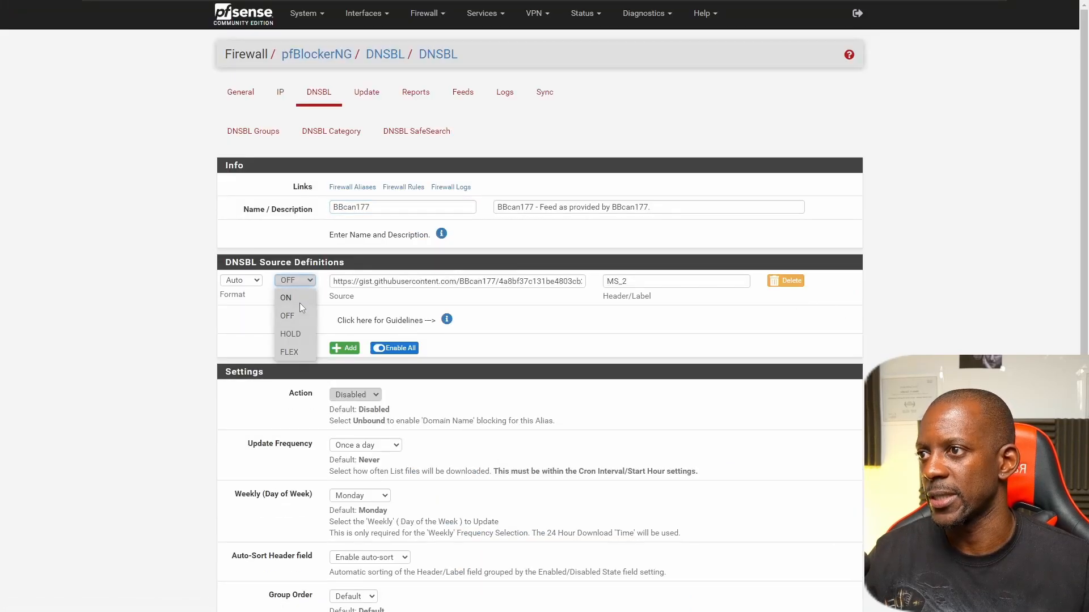
pyautogui.click(299, 298)
pyautogui.click(356, 396)
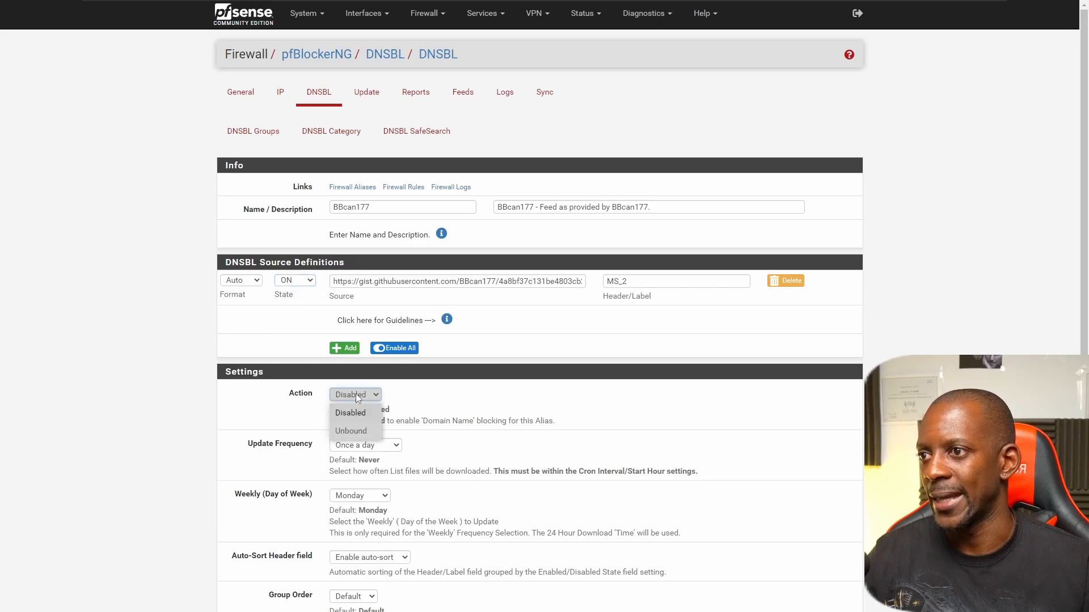
pyautogui.click(359, 430)
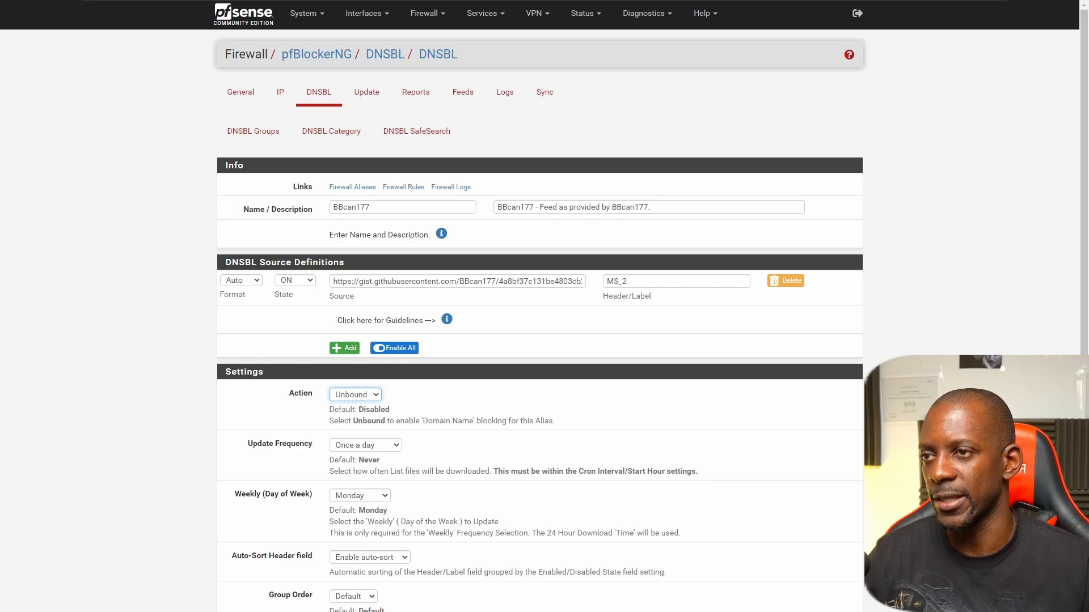
pyautogui.scroll(-6, 274, 442)
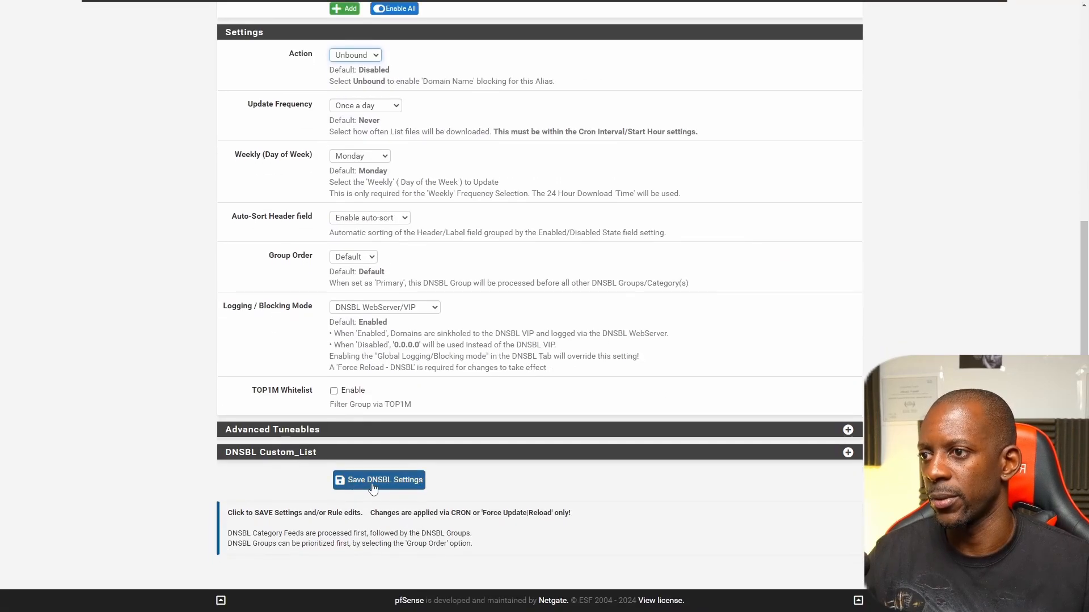
pyautogui.click(393, 481)
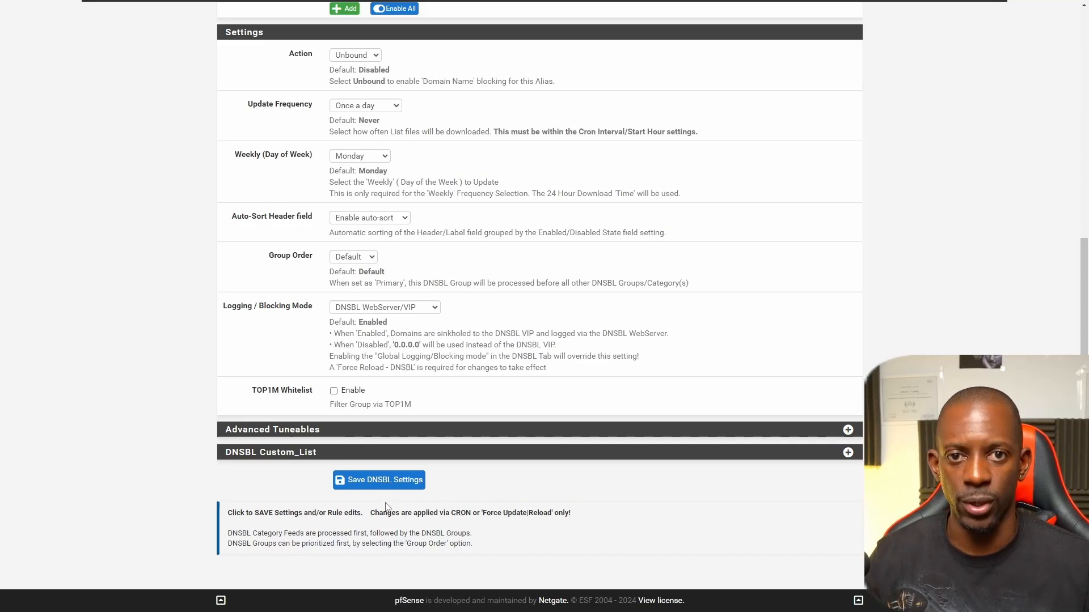
pyautogui.click(391, 481)
pyautogui.scroll(-2, 409, 498)
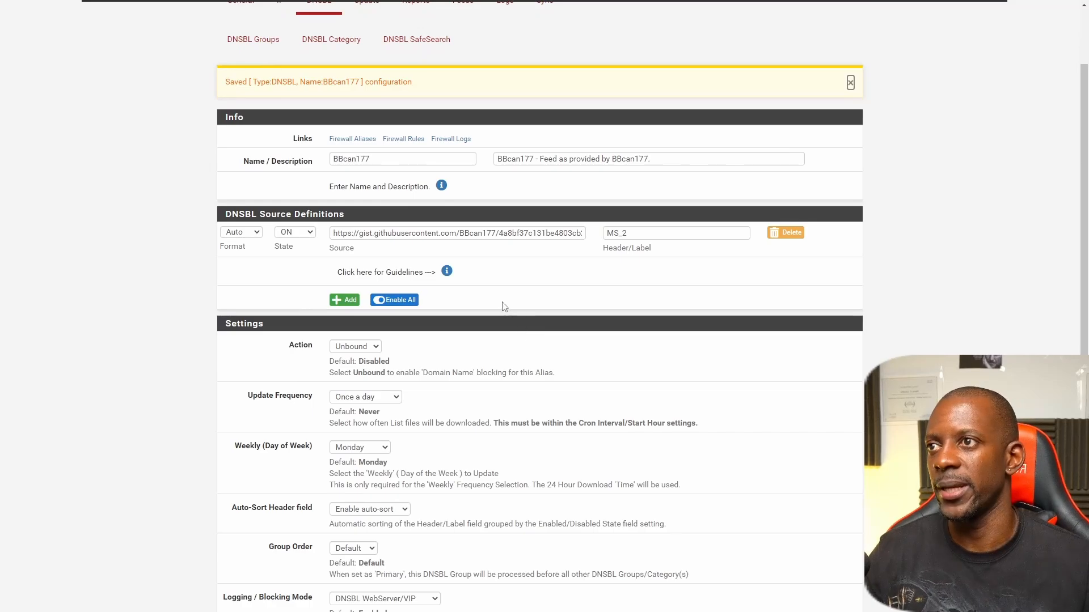
pyautogui.scroll(2, 503, 306)
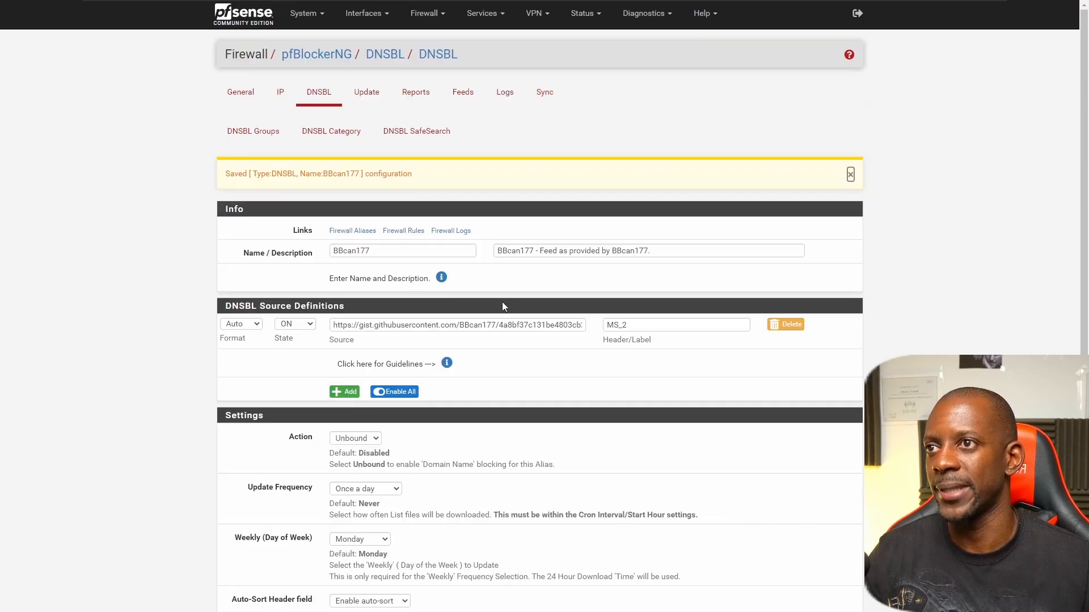
# Step: Show the explanation of pfBlockerNG's force options and run a forced update with the Update option
pyautogui.click(367, 96)
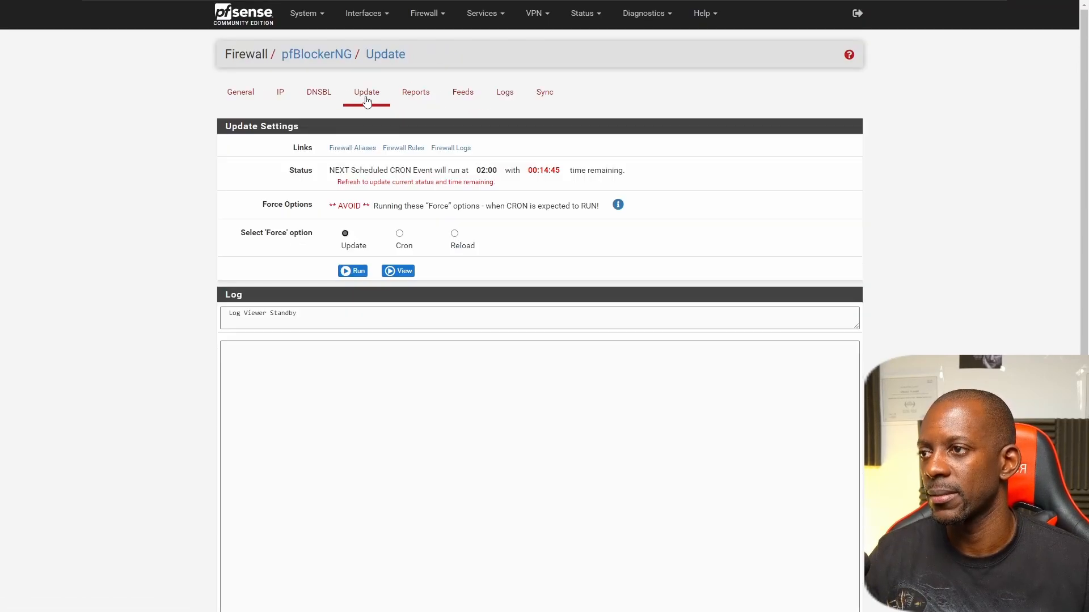
pyautogui.click(618, 205)
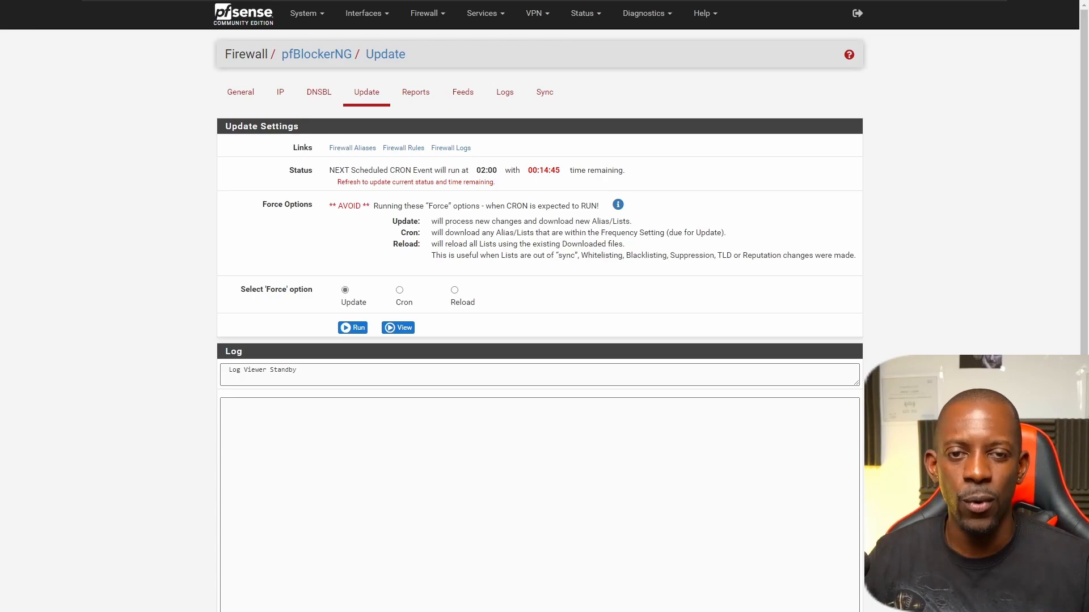
pyautogui.click(359, 329)
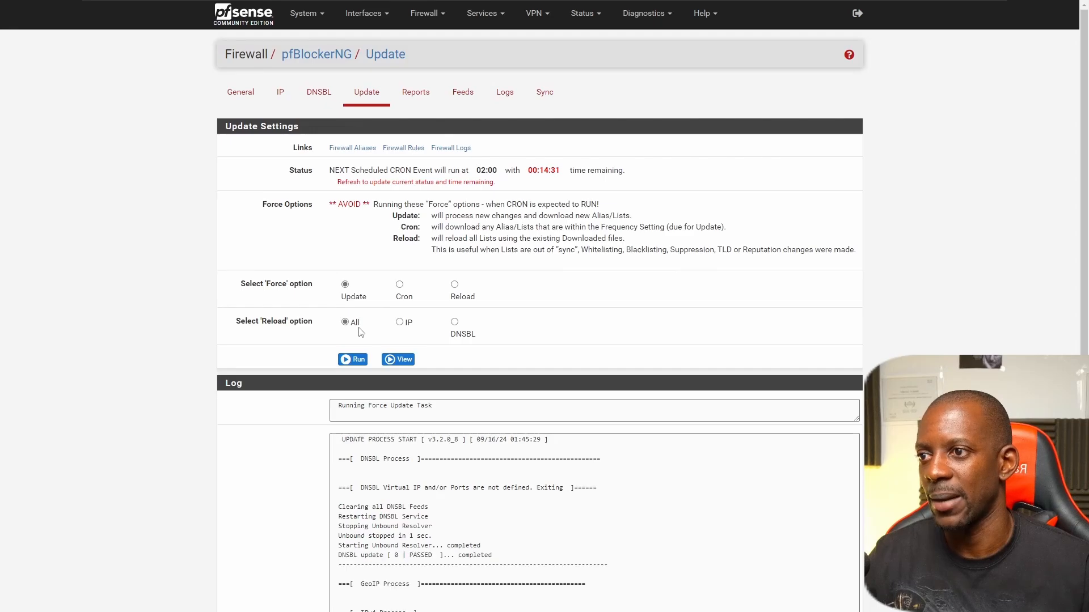